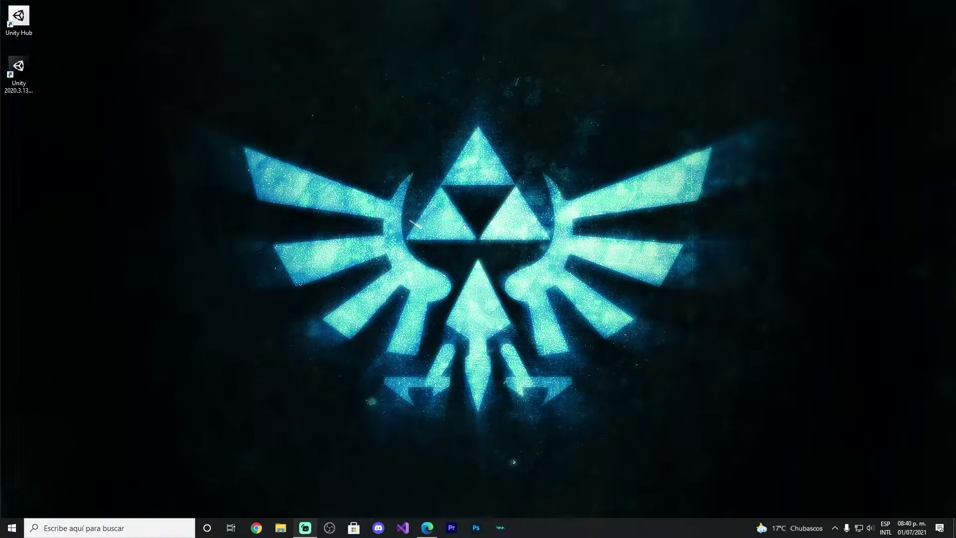
# Open File Explorer, move it toward the centre, then minimise it to show the desktop.
pyautogui.click(280, 527)
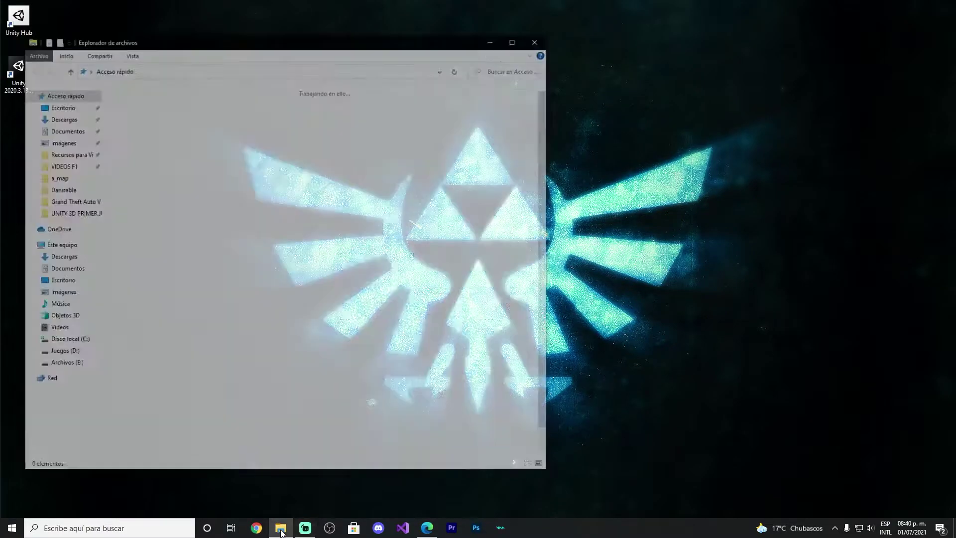
pyautogui.moveTo(262, 41); pyautogui.dragTo(448, 44)
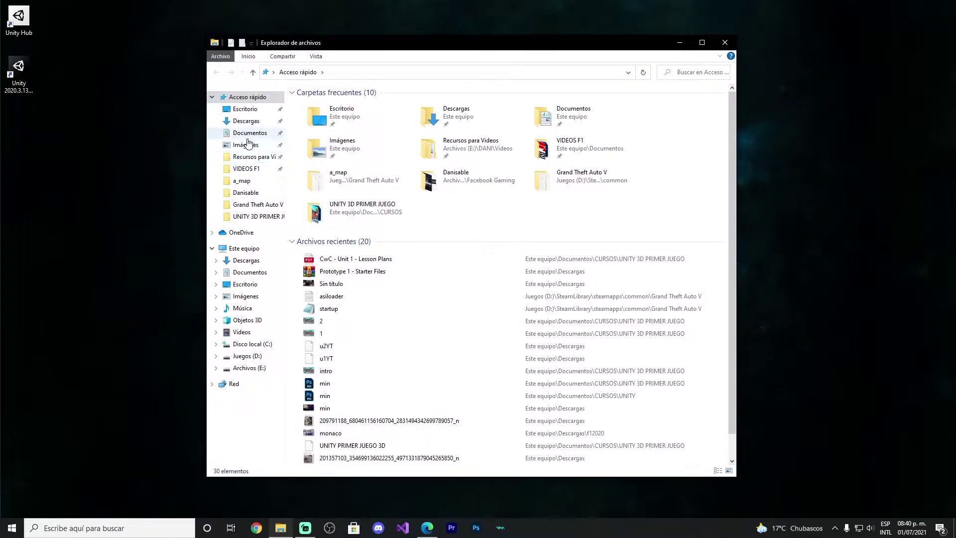
pyautogui.click(679, 42)
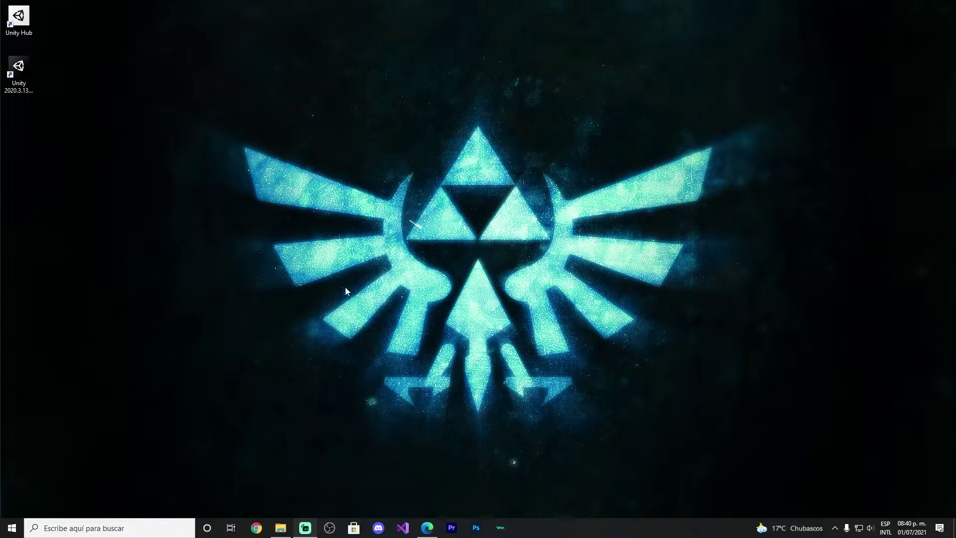
pyautogui.rightClick(70, 160)
pyautogui.click(140, 131)
# Reopen File Explorer and browse to Documentos > CURSOS > UNITY 3D PRIMER JUEGO.
pyautogui.click(278, 528)
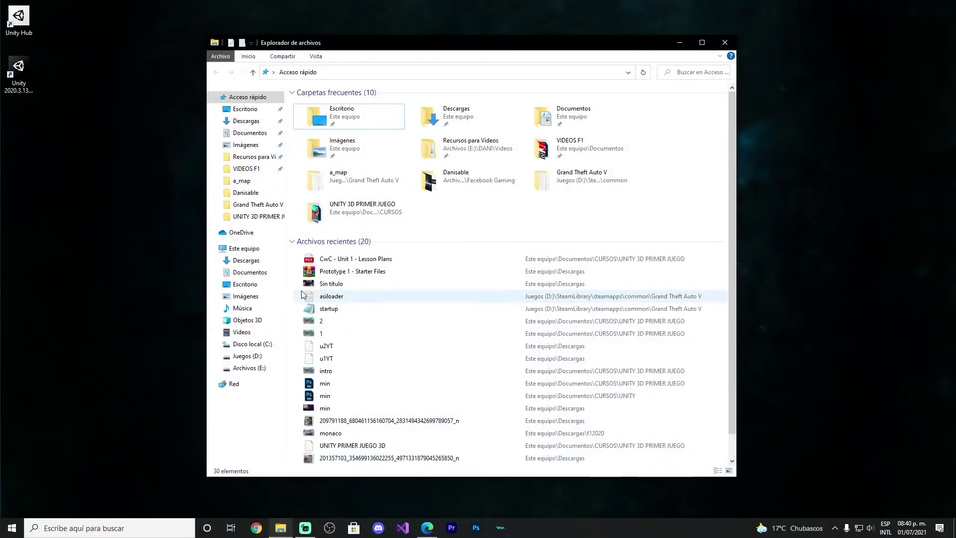
pyautogui.click(246, 133)
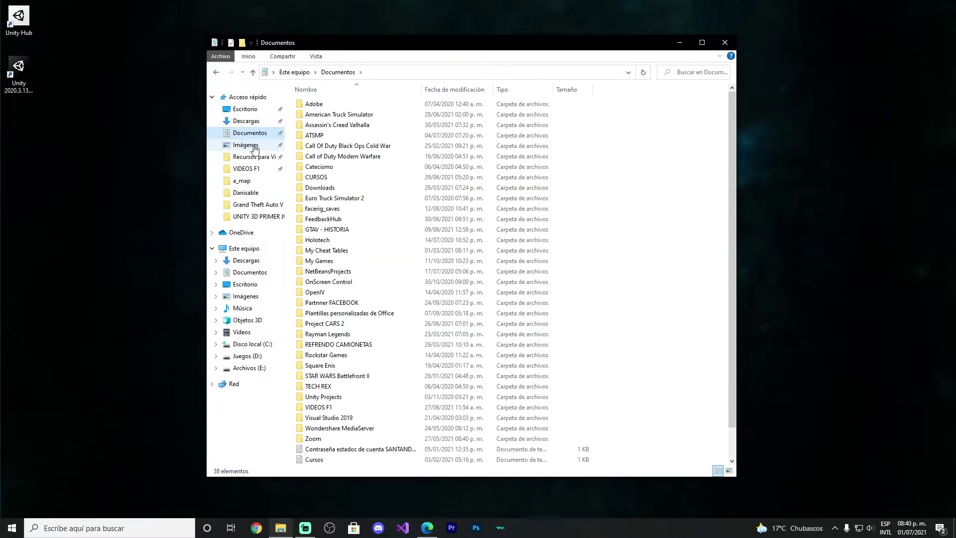
pyautogui.doubleClick(317, 177)
pyautogui.click(324, 308)
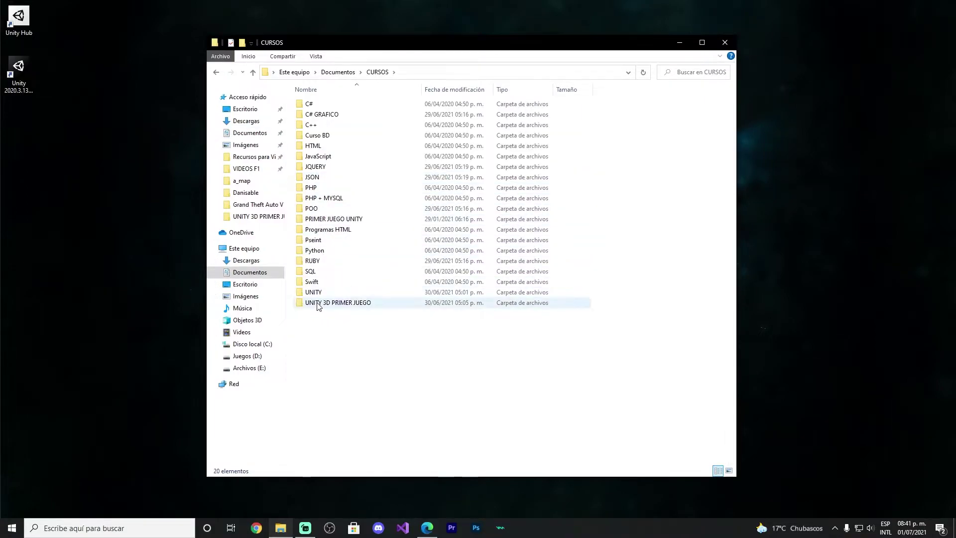
pyautogui.doubleClick(329, 304)
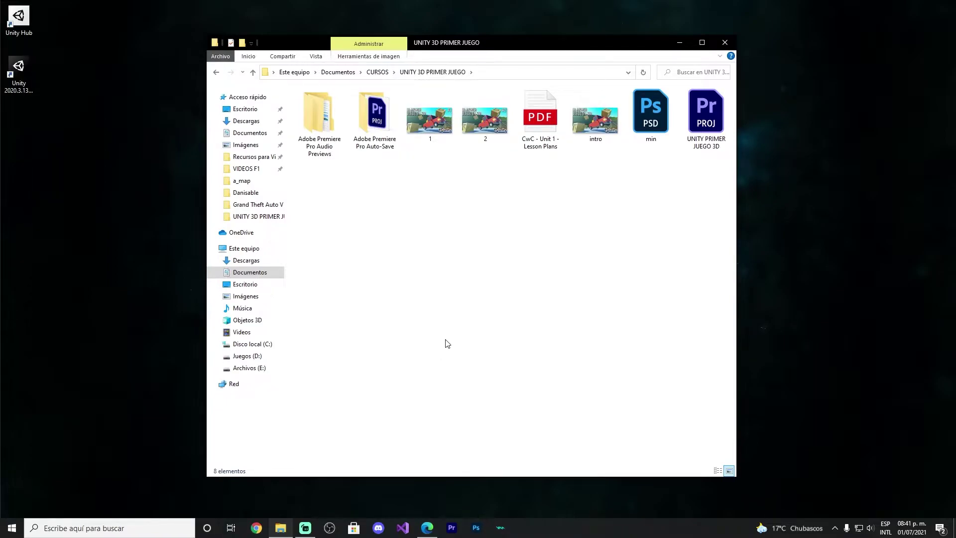
# Create a new folder named PROYECTO in UNITY 3D PRIMER JUEGO.
pyautogui.rightClick(427, 277)
pyautogui.moveTo(454, 398)
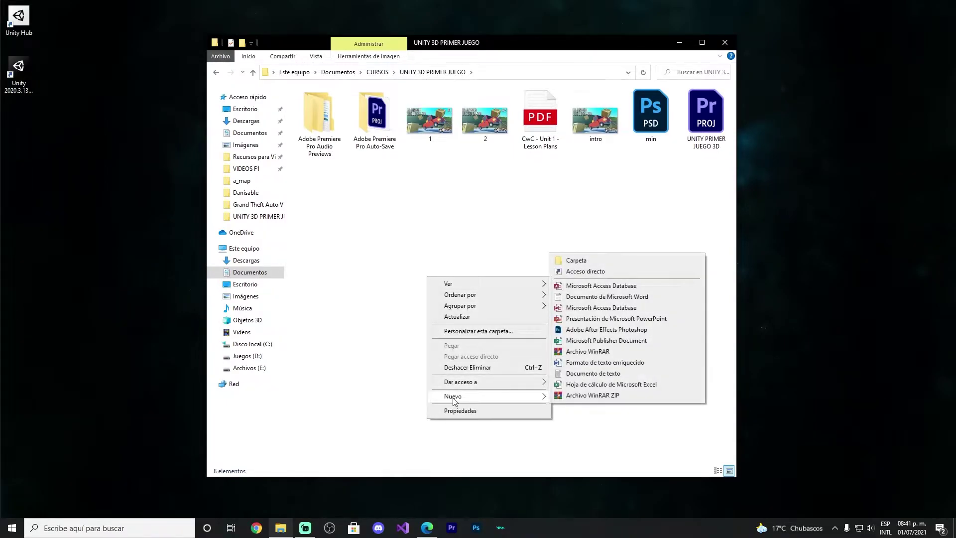
pyautogui.rightClick(367, 300)
pyautogui.moveTo(475, 420)
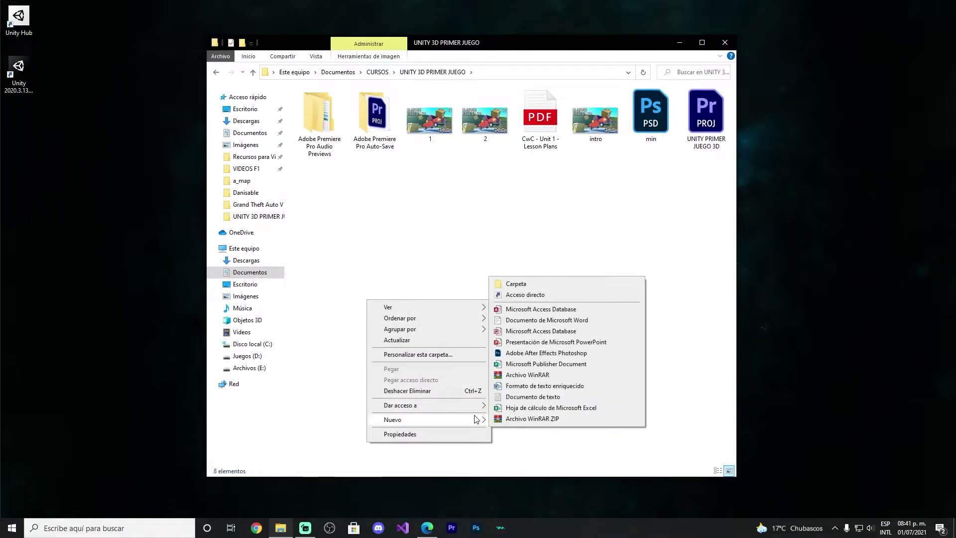
pyautogui.click(513, 283)
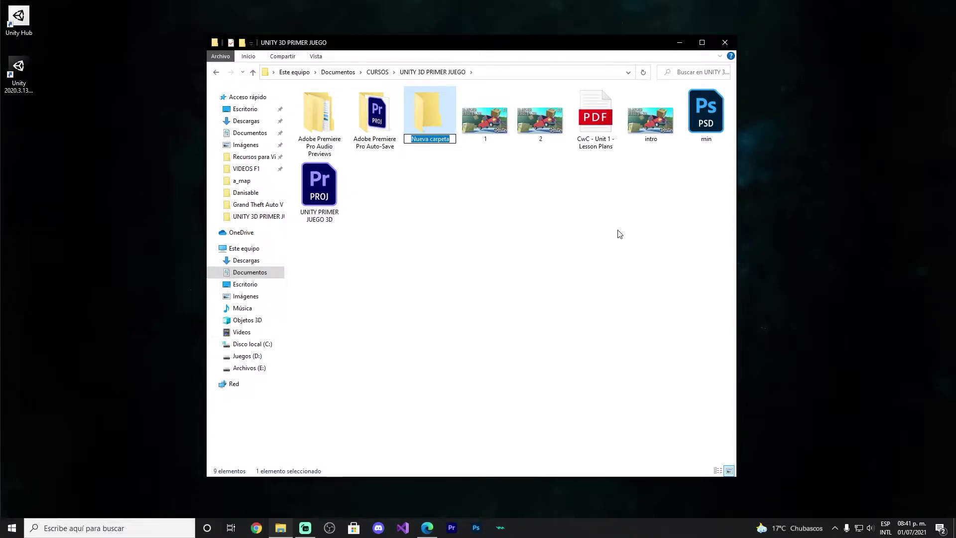
pyautogui.write('PRO')
pyautogui.write('YECTO')
pyautogui.click(600, 220)
# Check the empty PROYECTO folder, go back, and reposition the Explorer window.
pyautogui.doubleClick(429, 121)
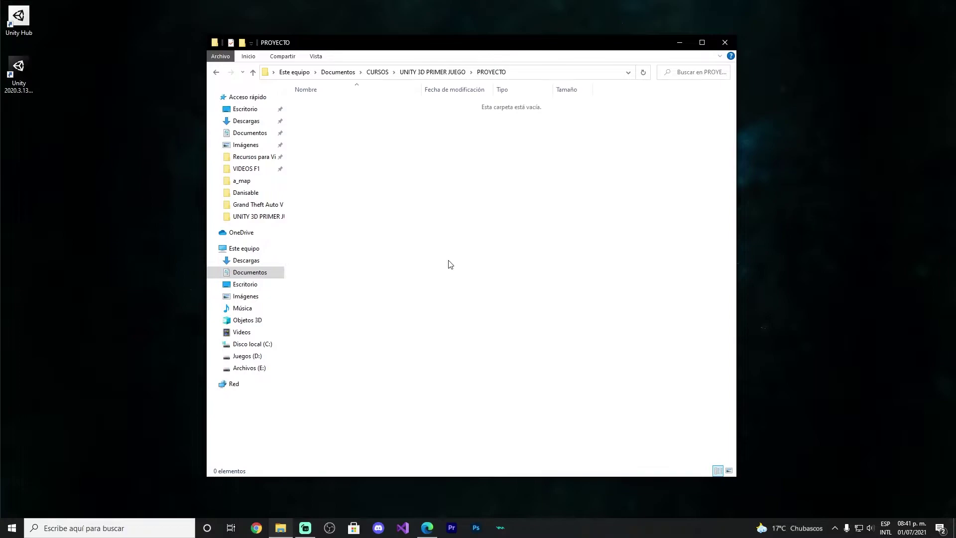
pyautogui.hotkey('alt', 'Left')
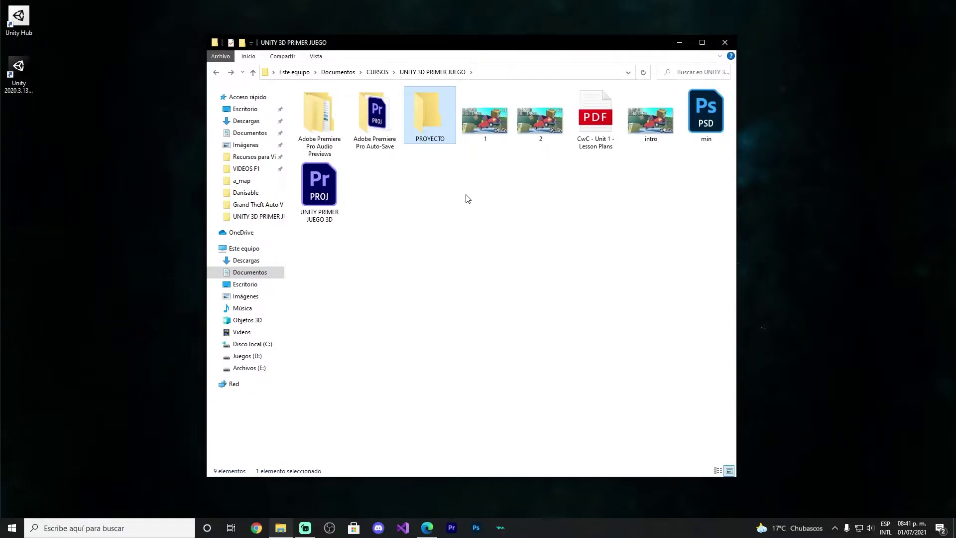
pyautogui.click(479, 259)
pyautogui.moveTo(501, 44)
pyautogui.mouseDown()
pyautogui.moveTo(473, 62)
pyautogui.moveTo(483, 42)
pyautogui.mouseUp()
pyautogui.click(416, 135)
pyautogui.click(429, 225)
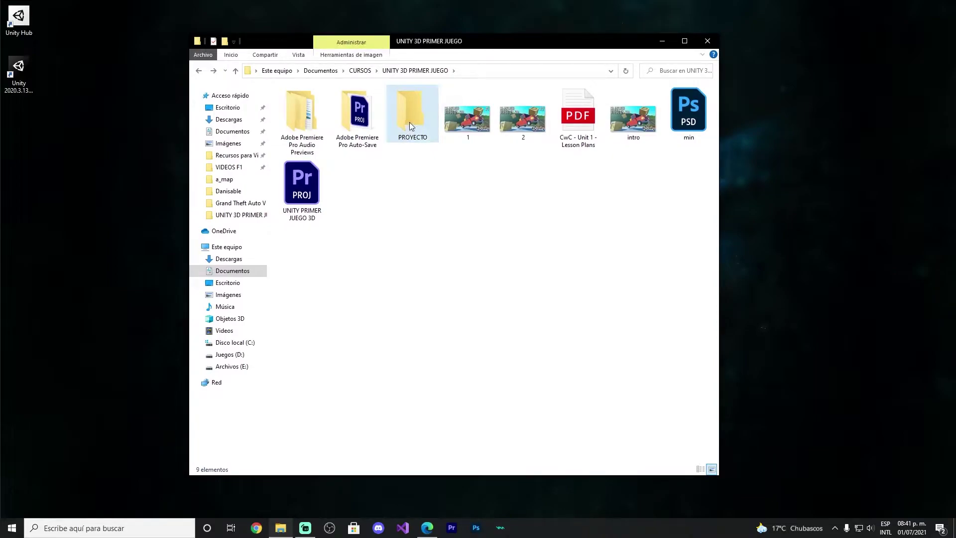
pyautogui.click(410, 125)
pyautogui.click(426, 198)
pyautogui.click(410, 125)
pyautogui.click(597, 224)
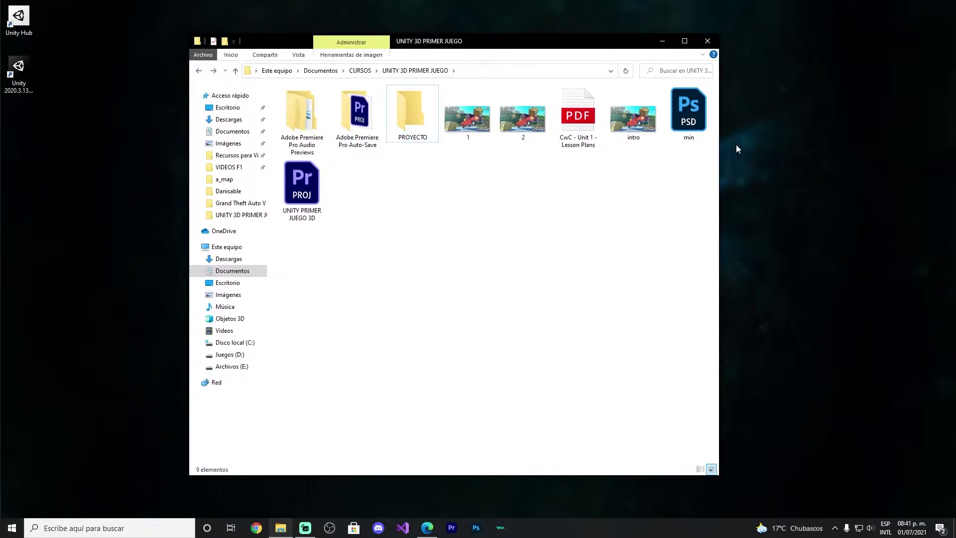
# Open PROYECTO twice more to confirm it, returning to UNITY 3D PRIMER JUEGO each time.
pyautogui.doubleClick(422, 126)
pyautogui.hotkey('alt', 'Left')
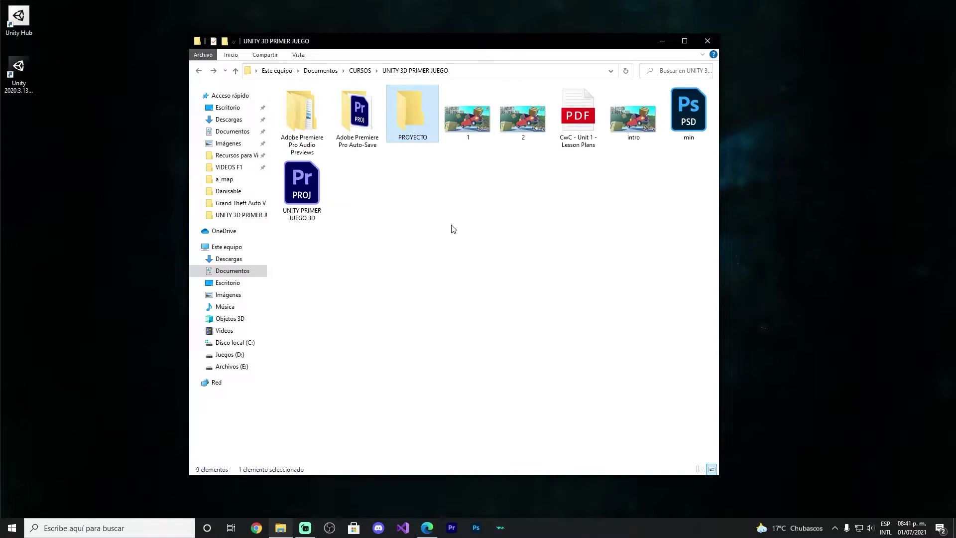
pyautogui.doubleClick(407, 122)
pyautogui.hotkey('alt', 'Left')
# Close File Explorer, launch Unity Hub from the desktop shortcut, and restore it to a centred window.
pyautogui.click(706, 41)
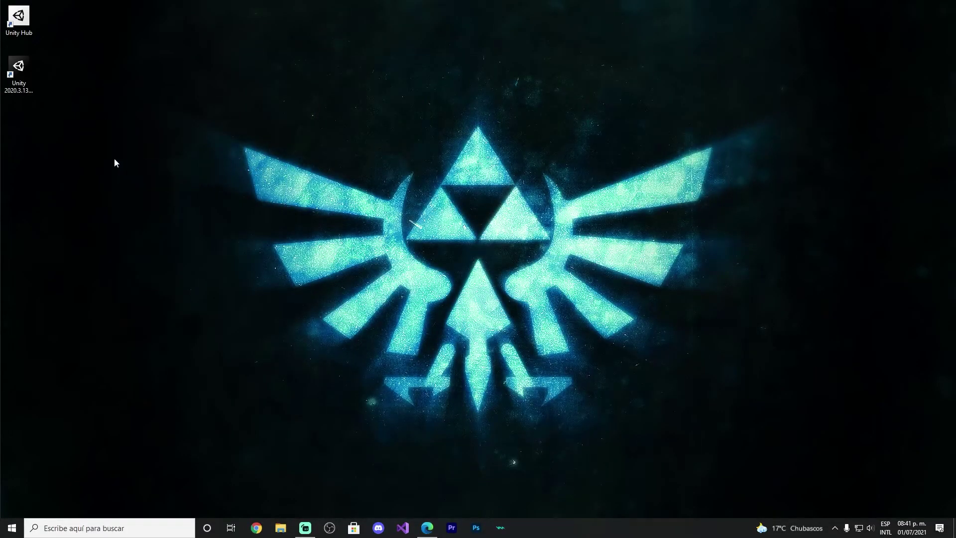
pyautogui.doubleClick(29, 31)
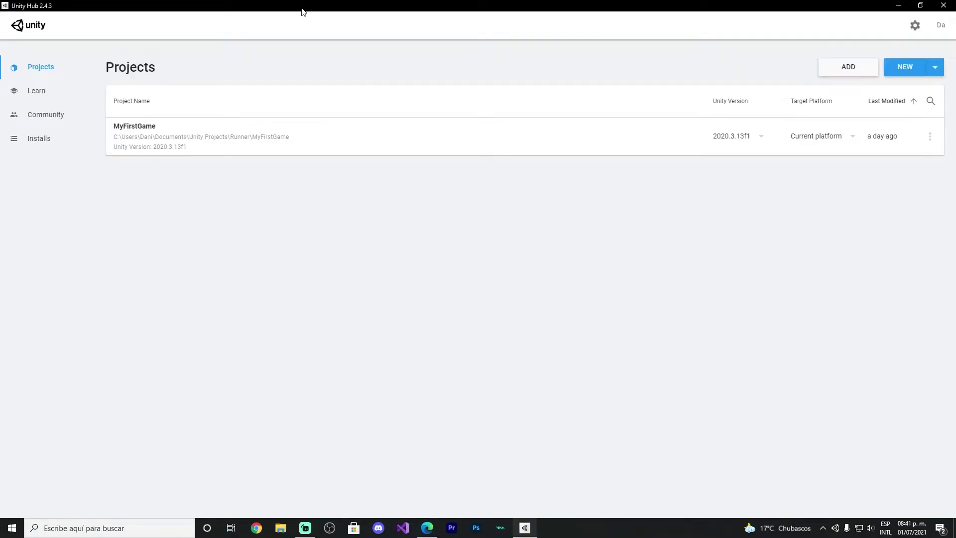
pyautogui.moveTo(302, 11); pyautogui.dragTo(506, 94)
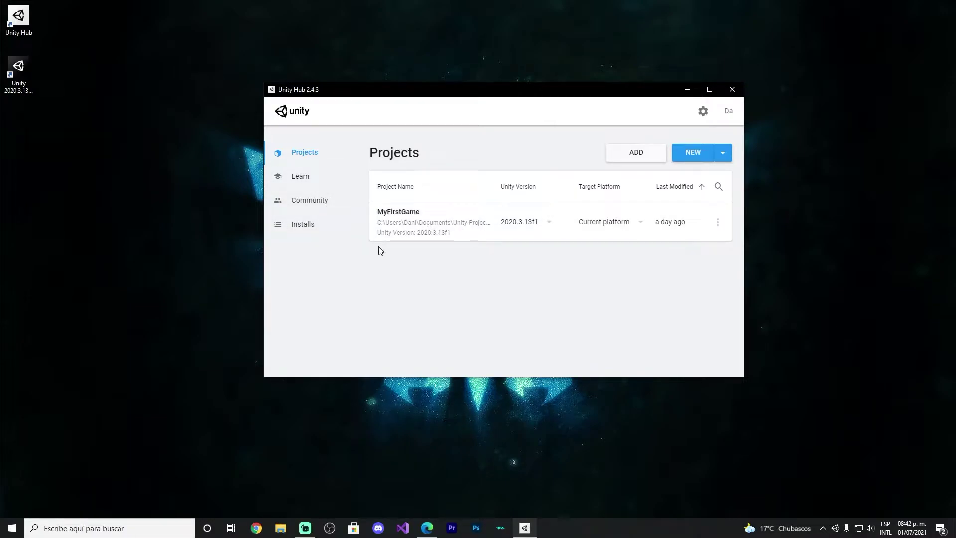
# Enlarge and reposition the Unity Hub window, then peek at the NEW version dropdown.
pyautogui.moveTo(623, 96); pyautogui.dragTo(536, 80)
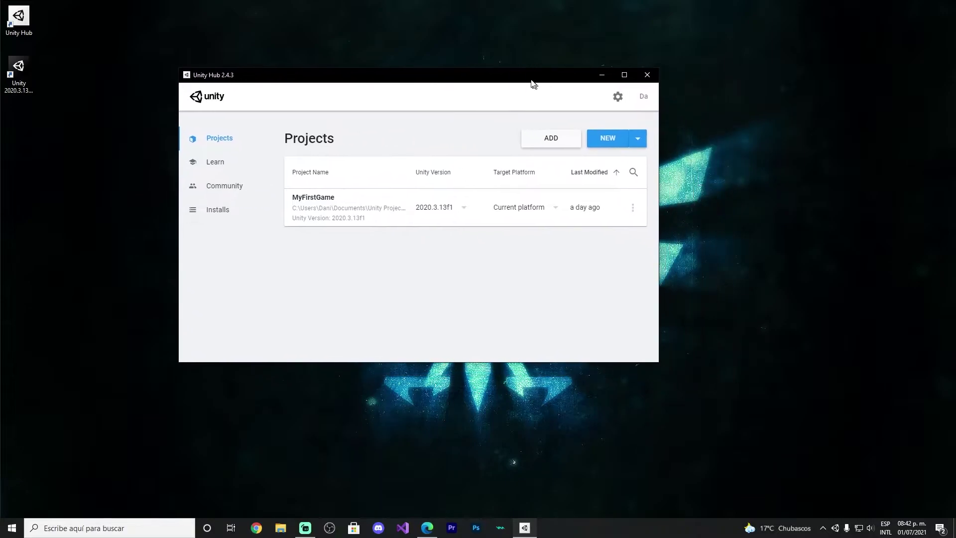
pyautogui.moveTo(657, 358)
pyautogui.mouseDown()
pyautogui.moveTo(721, 444)
pyautogui.moveTo(784, 502)
pyautogui.mouseUp()
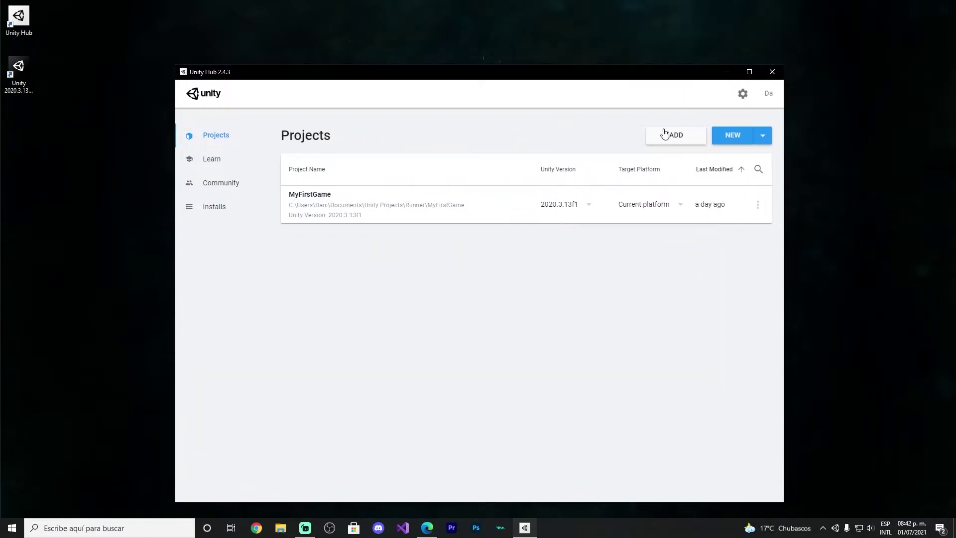
pyautogui.moveTo(624, 77); pyautogui.dragTo(634, 39)
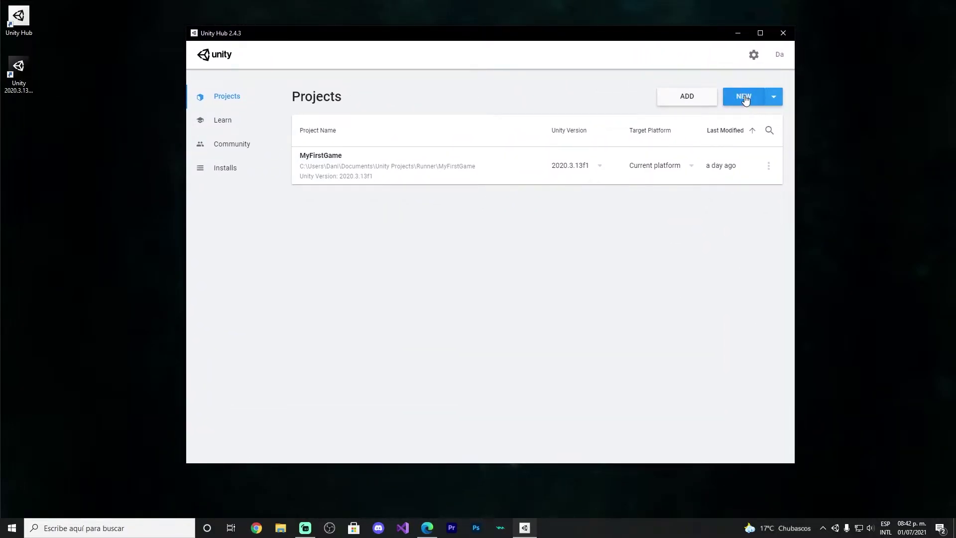
pyautogui.click(774, 99)
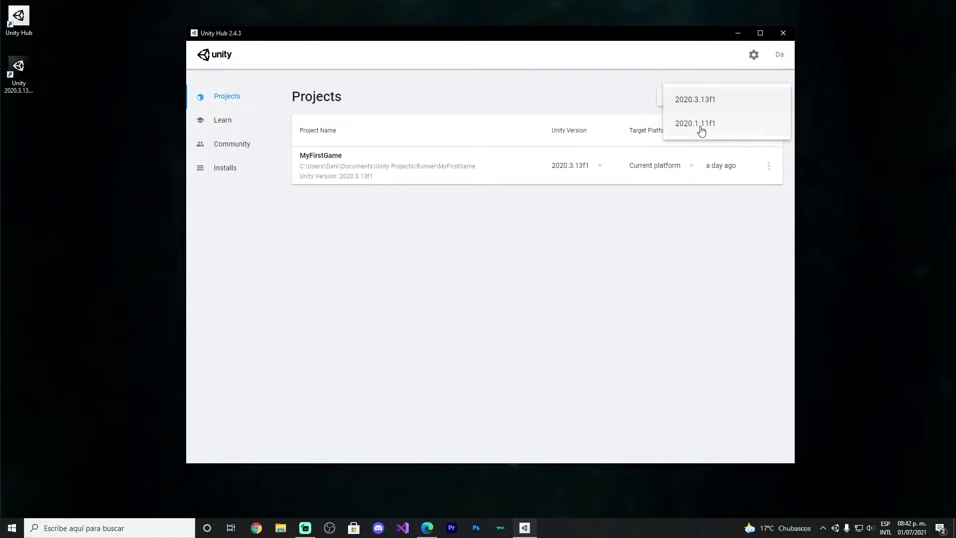
pyautogui.click(620, 86)
pyautogui.click(774, 97)
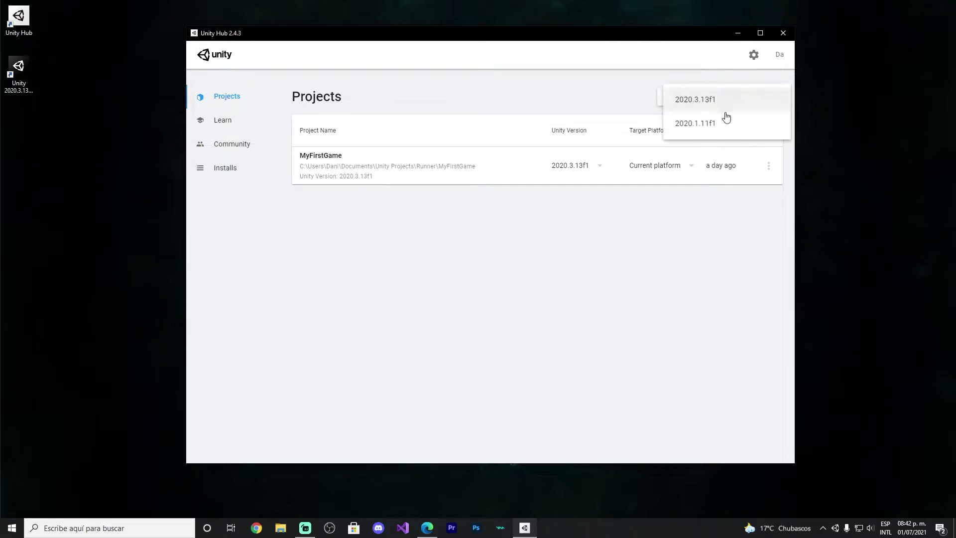
pyautogui.click(599, 97)
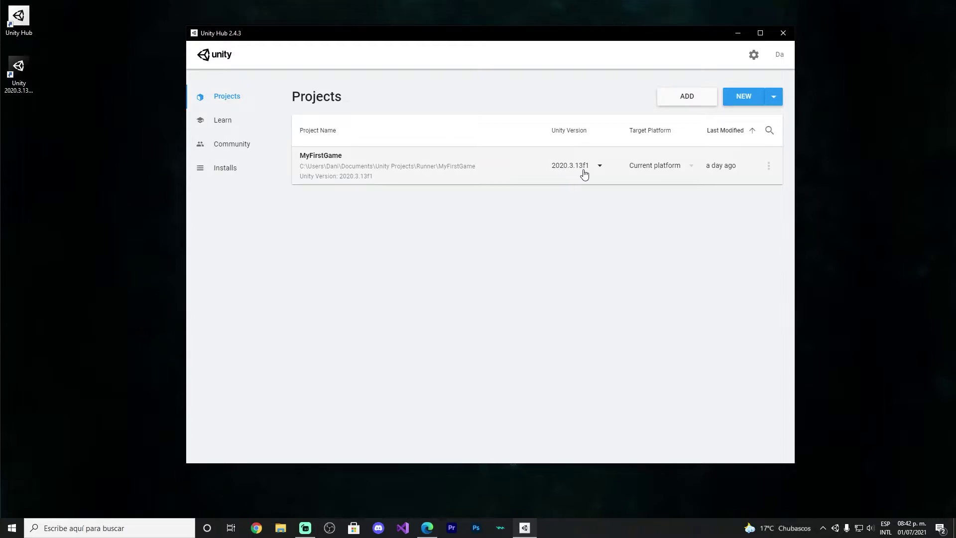
# Cancel the 2020.1.11f1 new-project dialog twice, then list the installed versions 2020.3.13f1 and 2020.1.11f1.
pyautogui.click(741, 97)
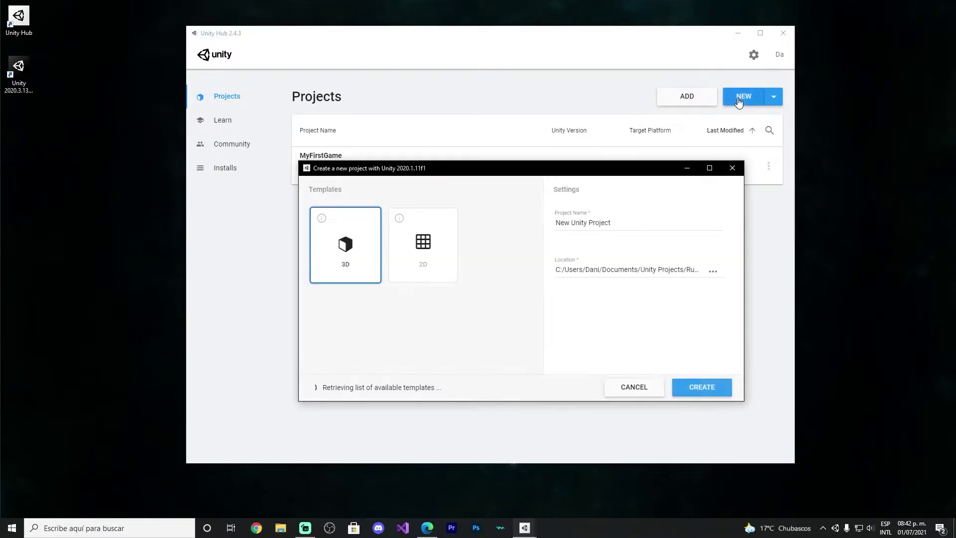
pyautogui.moveTo(586, 171); pyautogui.dragTo(583, 152)
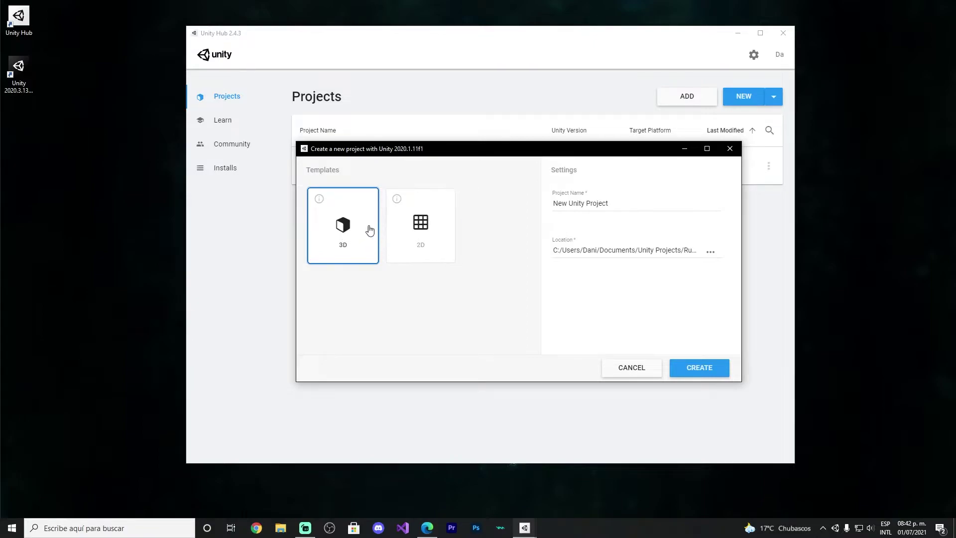
pyautogui.click(729, 149)
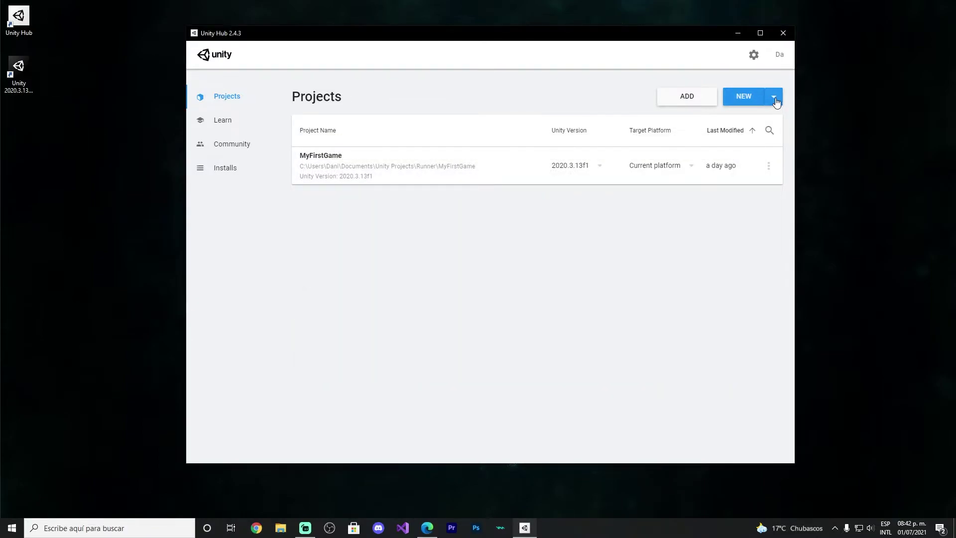
pyautogui.click(762, 100)
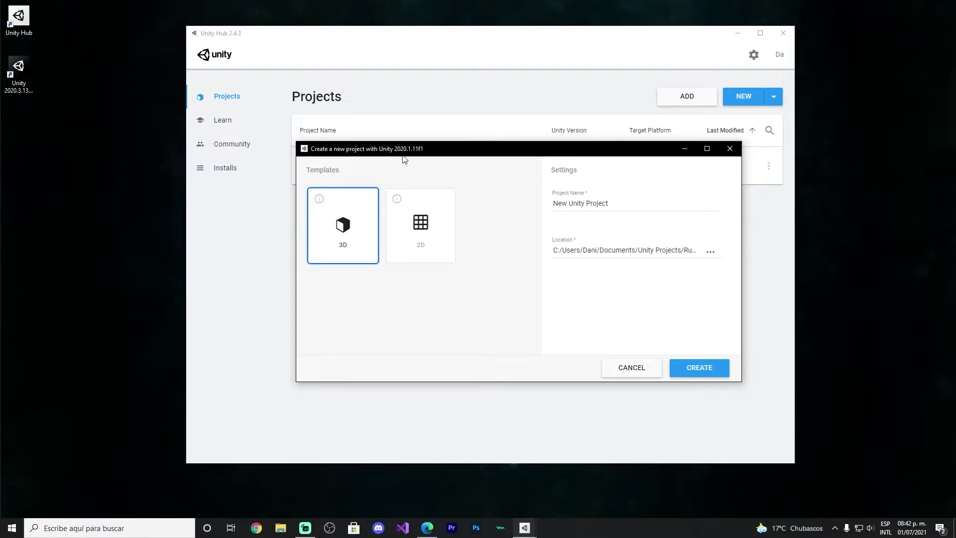
pyautogui.click(730, 148)
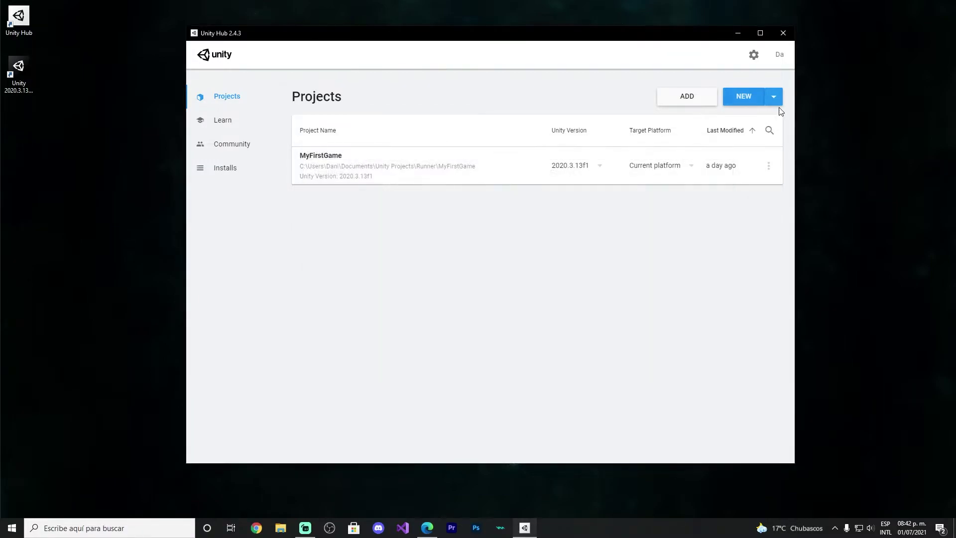
pyautogui.click(774, 97)
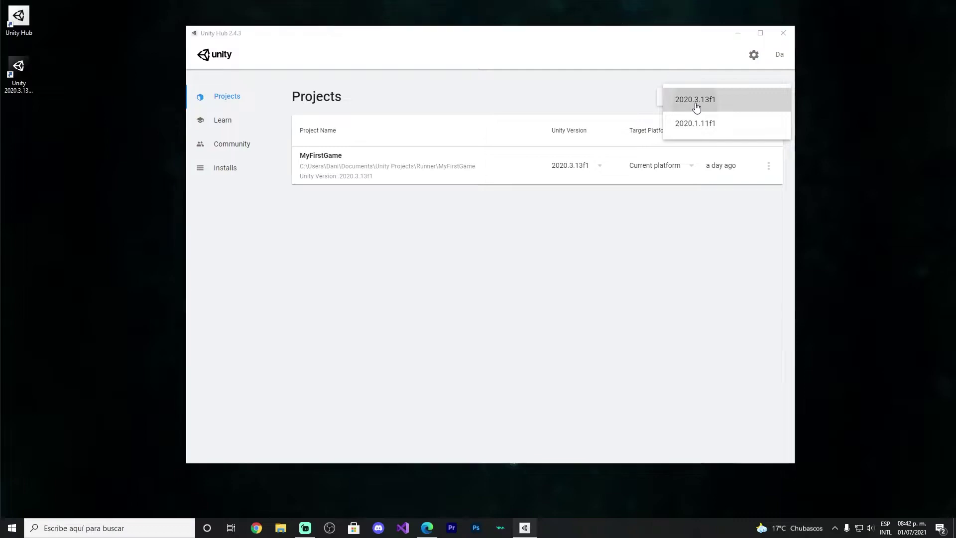
# Start a new project with Unity 2020.3.13f1 and position its dialog.
pyautogui.click(695, 102)
pyautogui.moveTo(460, 152); pyautogui.dragTo(451, 140)
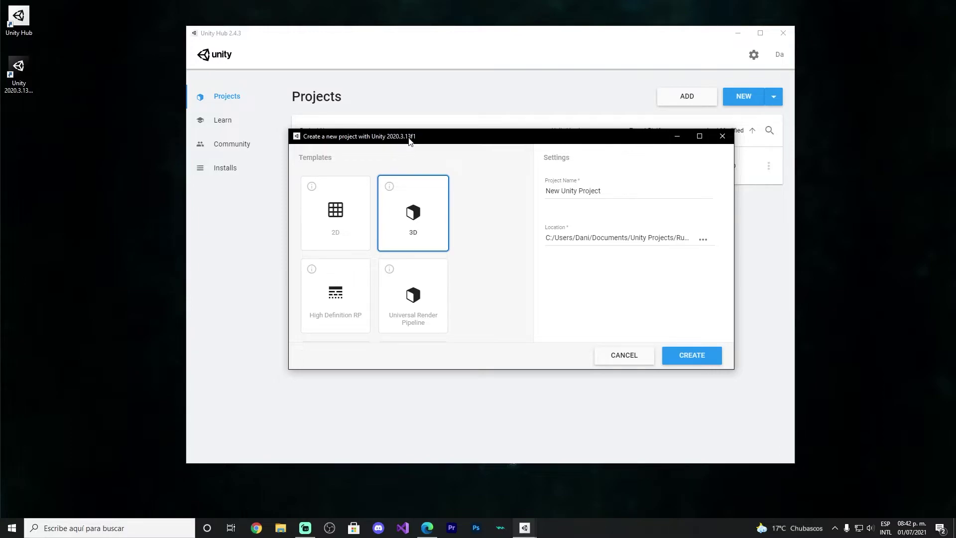
pyautogui.moveTo(443, 139)
pyautogui.mouseDown()
pyautogui.moveTo(461, 156)
pyautogui.moveTo(435, 164)
pyautogui.mouseUp()
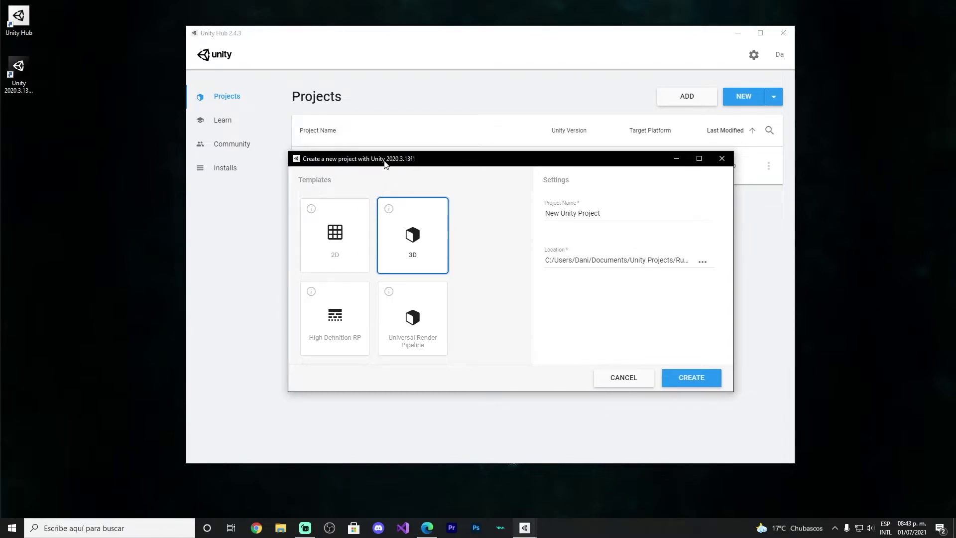
pyautogui.moveTo(414, 160); pyautogui.dragTo(432, 161)
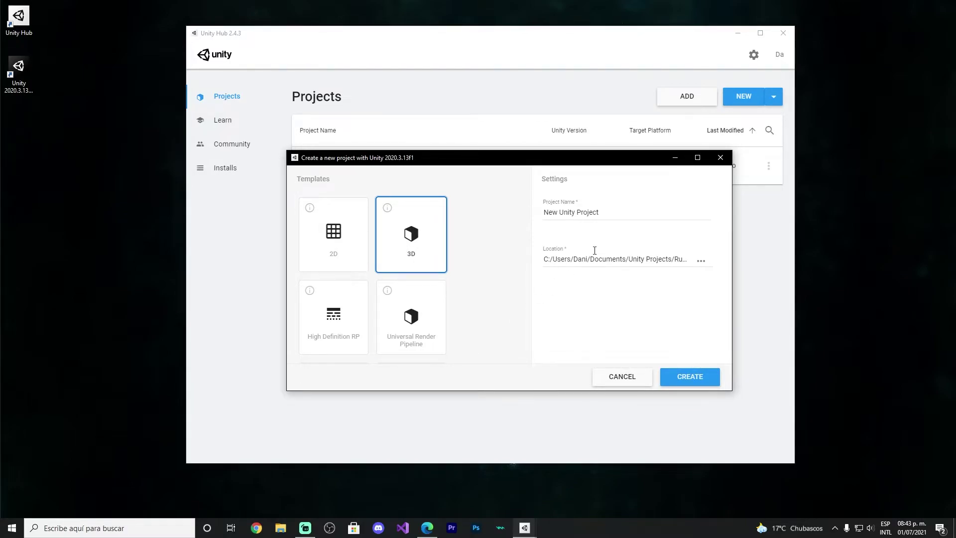
# Name the 3D project 'Prototipo 1', replacing the default name.
pyautogui.click(595, 212)
pyautogui.hotkey('ctrl', 'a')
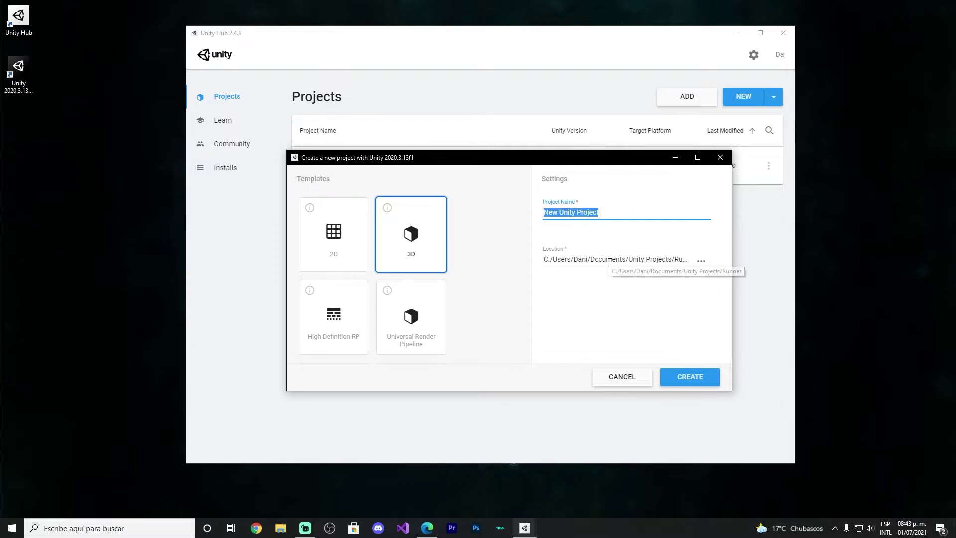
pyautogui.write('pROT')
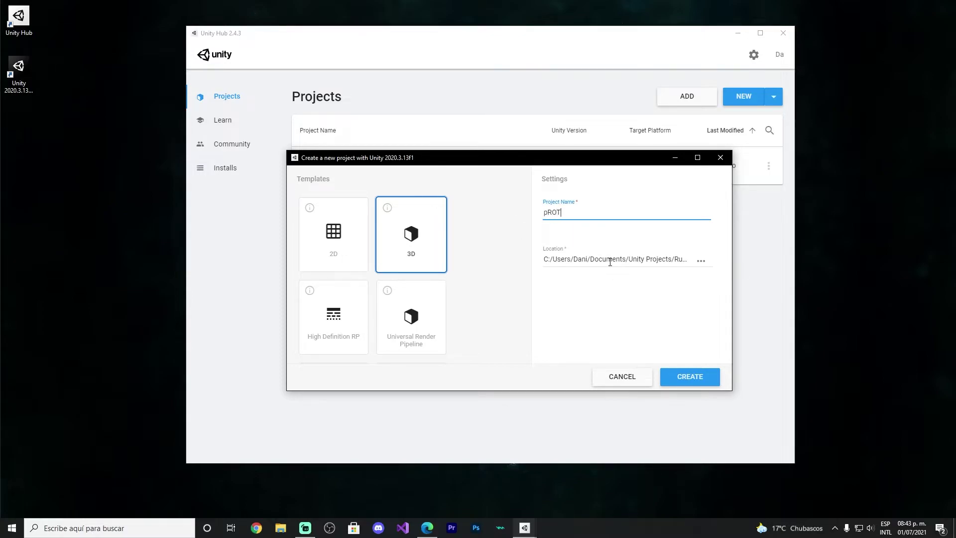
pyautogui.press('BackSpace')
pyautogui.press('BackSpace')
pyautogui.write('P')
pyautogui.click(583, 240)
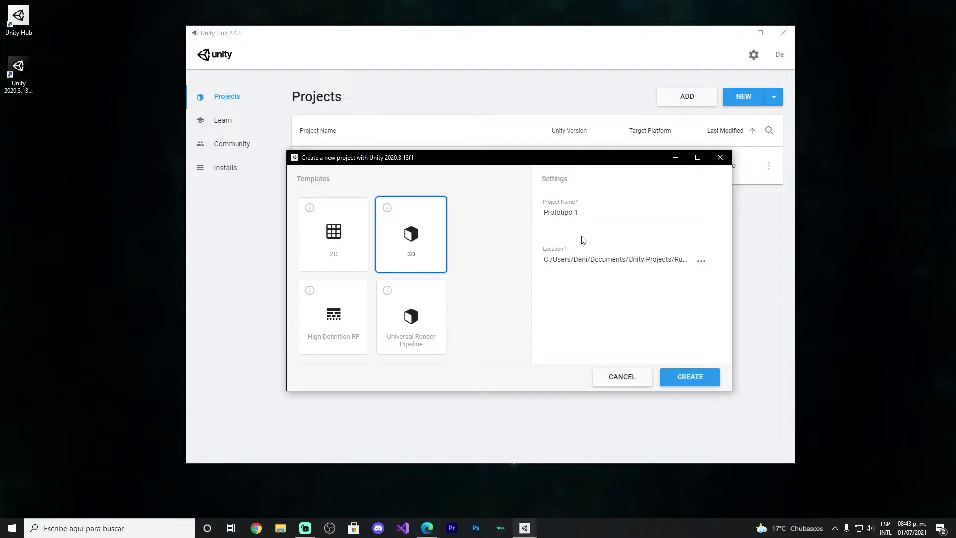
pyautogui.click(580, 223)
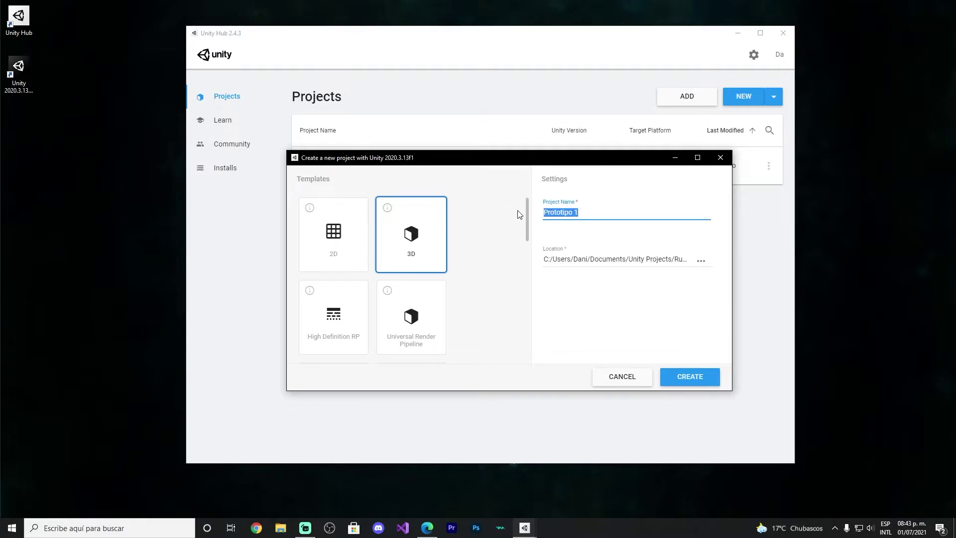
pyautogui.click(590, 213)
pyautogui.click(540, 225)
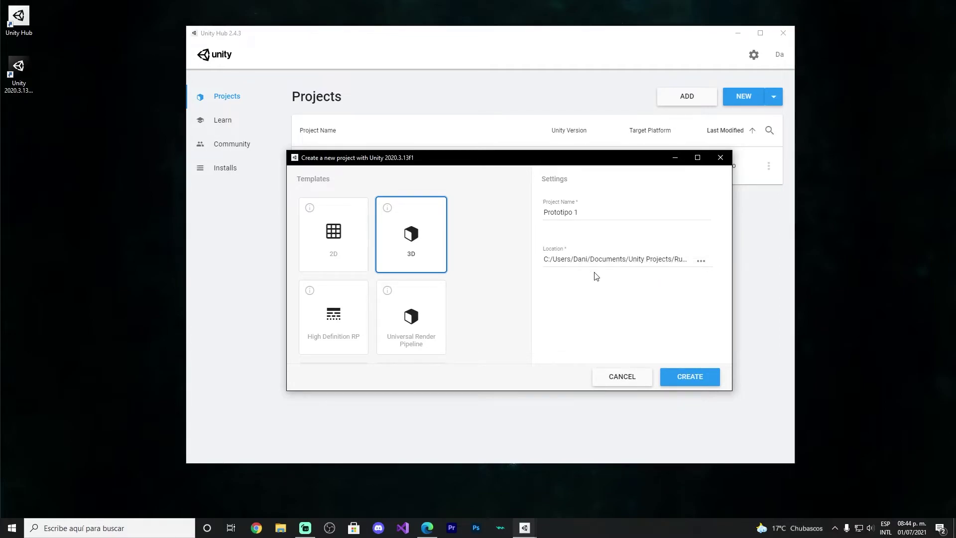
# Set the project location to Documentos\CURSOS\UNITY 3D PRIMER JUEGO\PROYECTO.
pyautogui.click(699, 261)
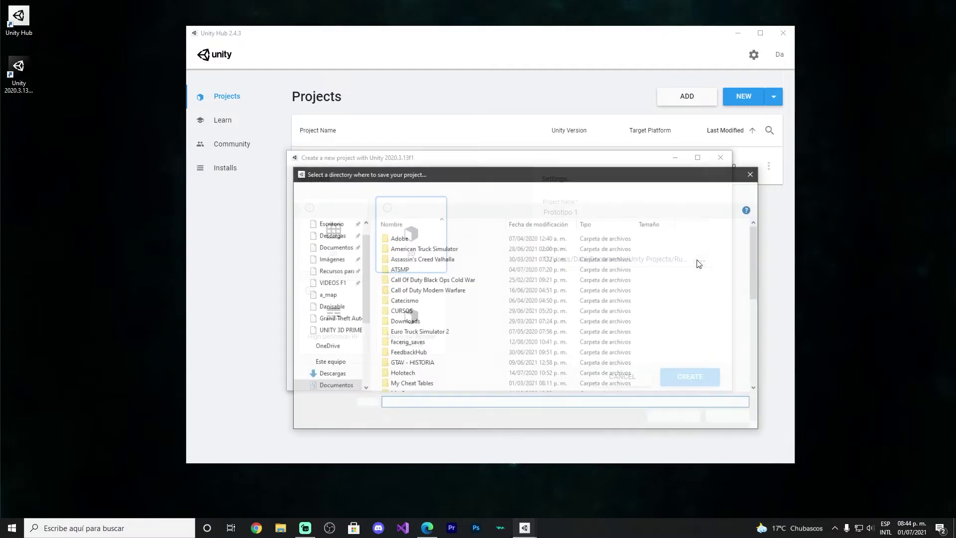
pyautogui.moveTo(526, 178); pyautogui.dragTo(500, 136)
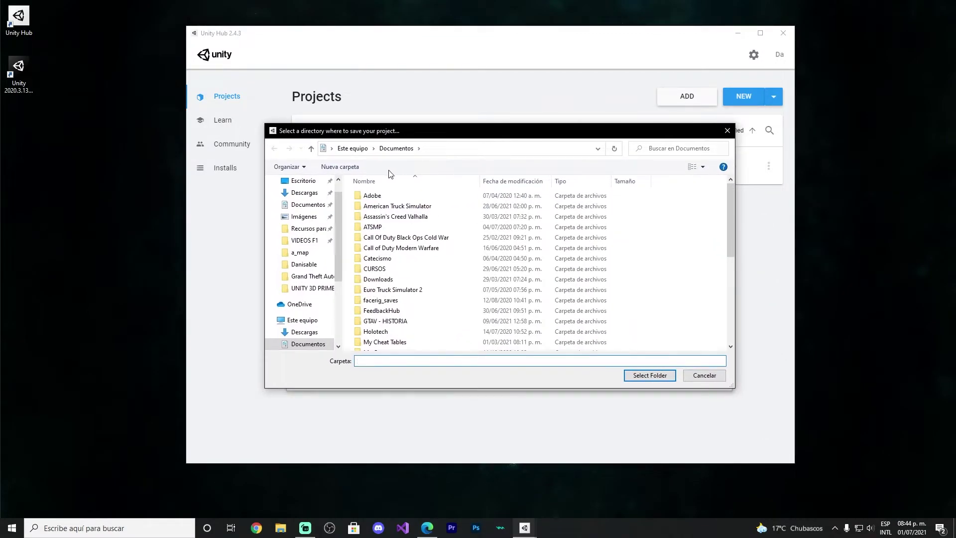
pyautogui.click(308, 205)
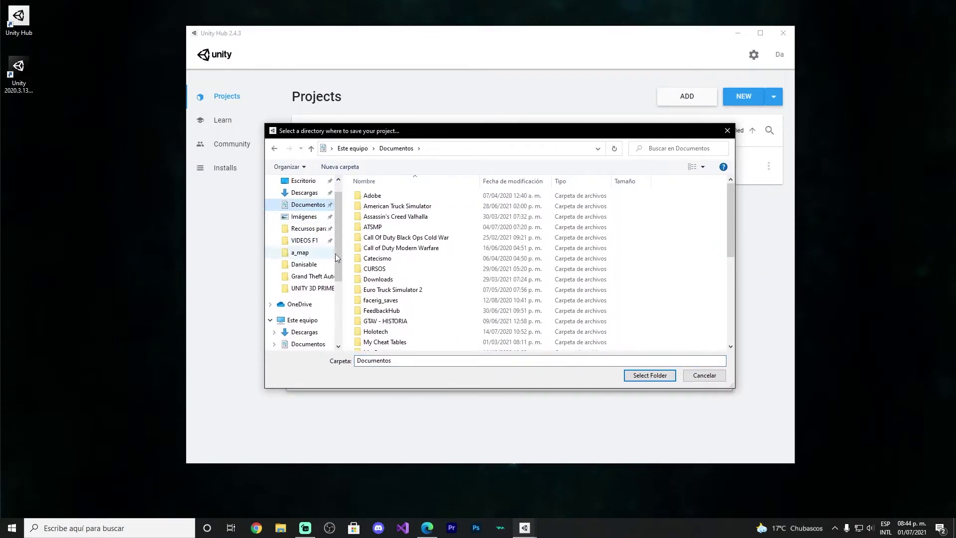
pyautogui.doubleClick(378, 270)
pyautogui.scroll(-2, 405, 301)
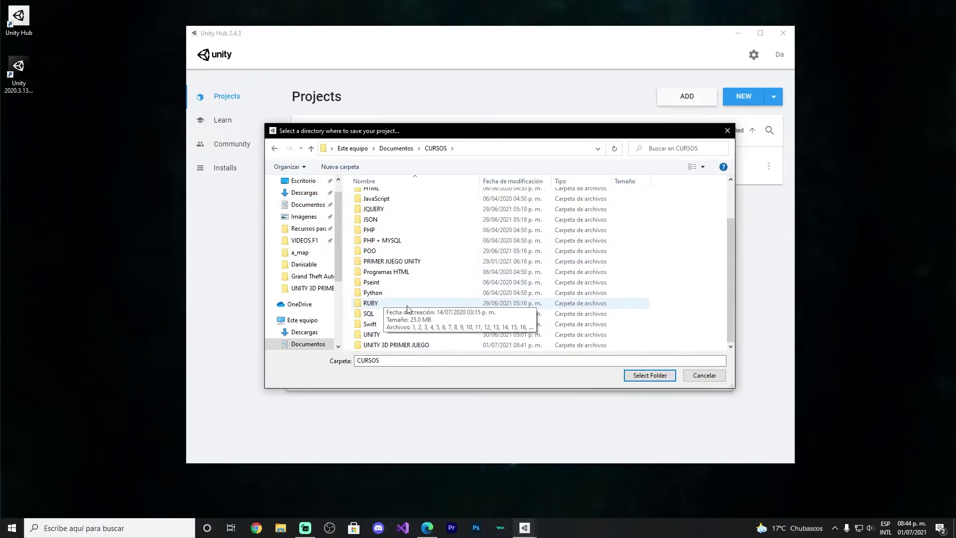
pyautogui.doubleClick(390, 345)
pyautogui.click(493, 233)
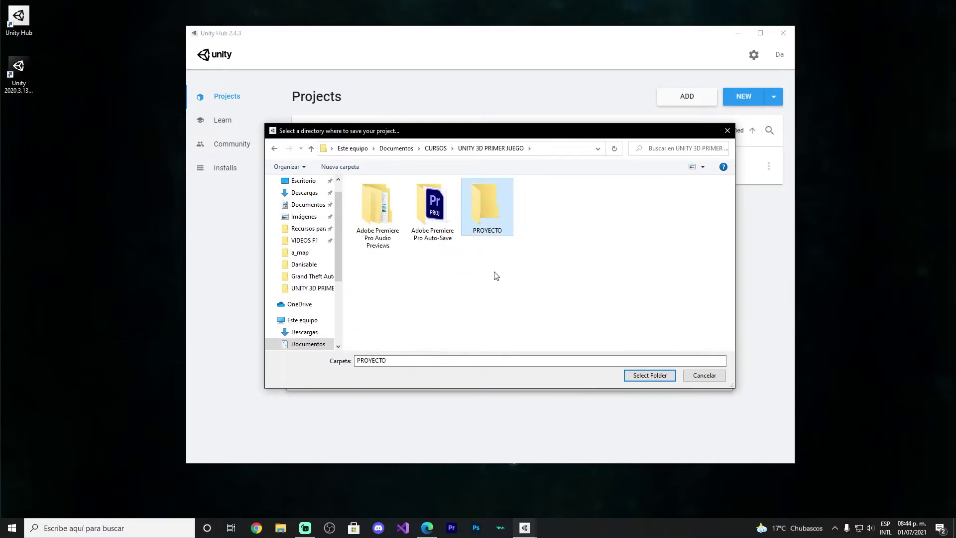
pyautogui.click(649, 376)
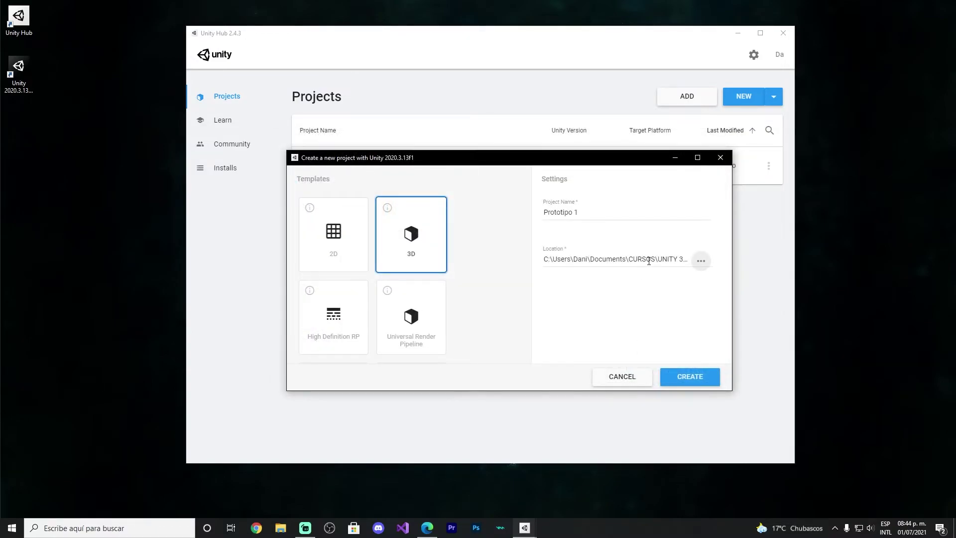
# Check that the Location path ends in PROYECTO.
pyautogui.doubleClick(677, 257)
pyautogui.moveTo(677, 257); pyautogui.dragTo(748, 260)
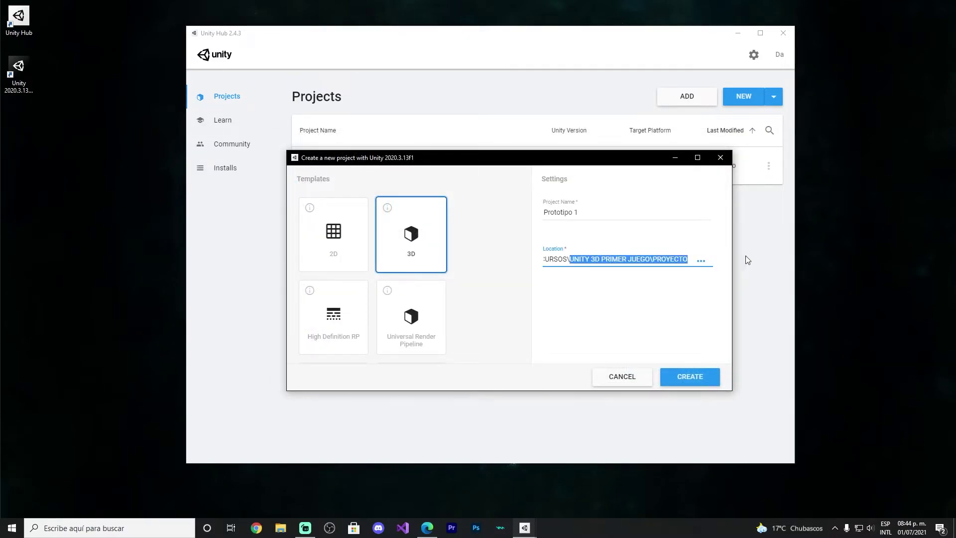
pyautogui.click(645, 260)
pyautogui.keyDown('shift'); pyautogui.click(697, 261); pyautogui.keyUp('shift')
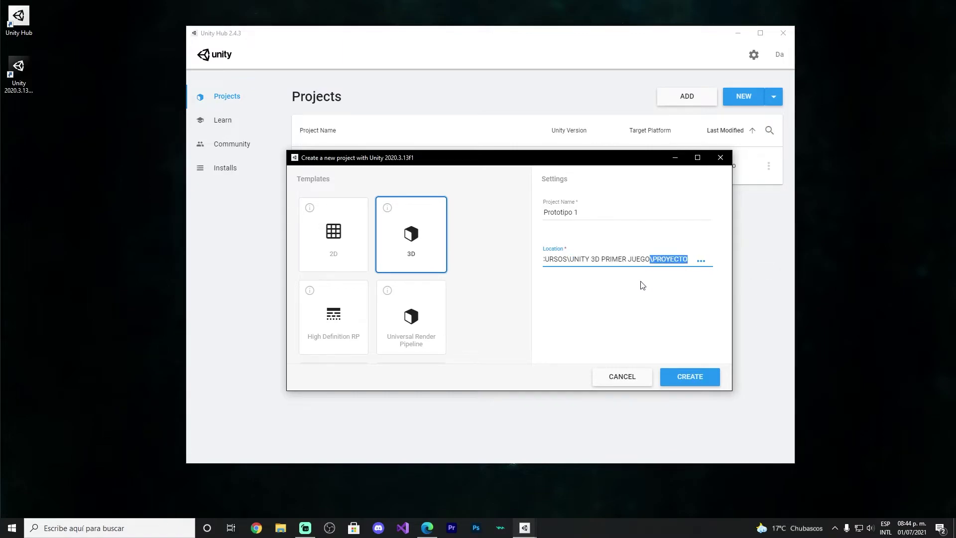
pyautogui.click(662, 258)
pyautogui.click(612, 310)
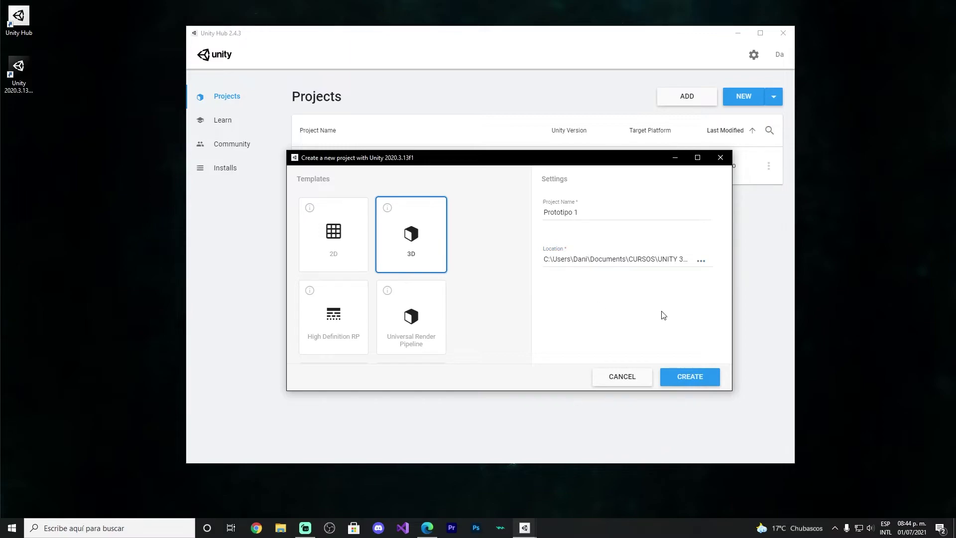
# Create the Prototipo 1 project and open File Explorer while Unity loads.
pyautogui.click(689, 376)
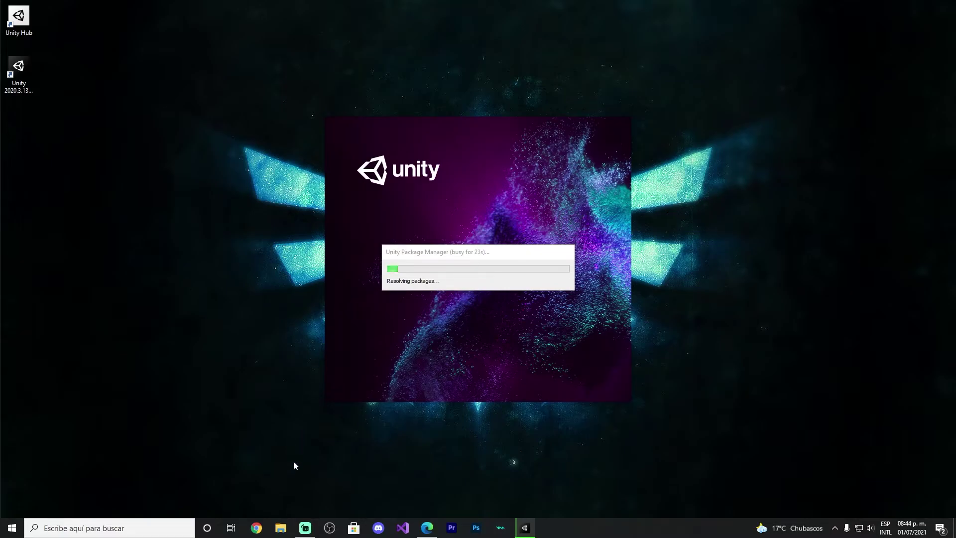
pyautogui.click(281, 528)
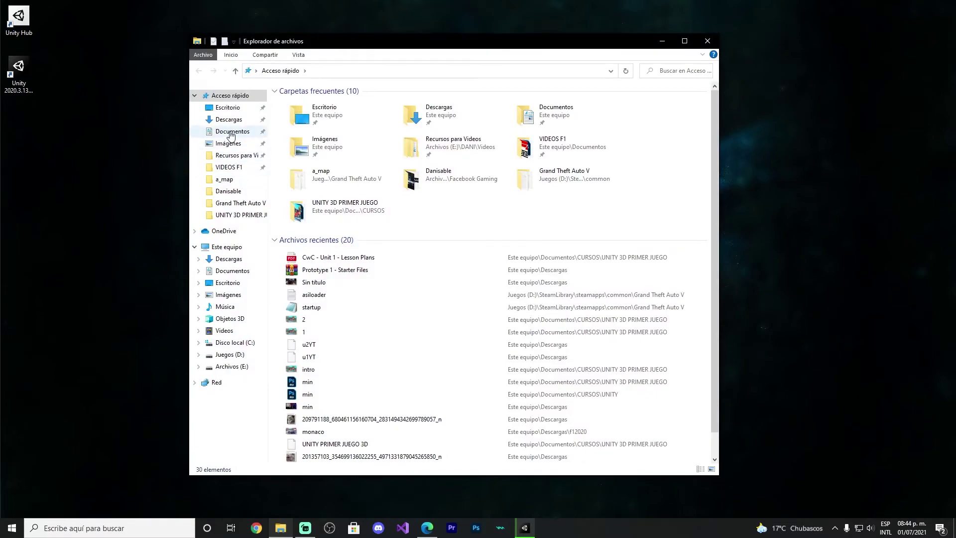
# Confirm the Prototipo 1 folder exists in CURSOS\UNITY 3D PRIMER JUEGO\PROYECTO, then minimise Explorer.
pyautogui.click(232, 131)
pyautogui.doubleClick(299, 167)
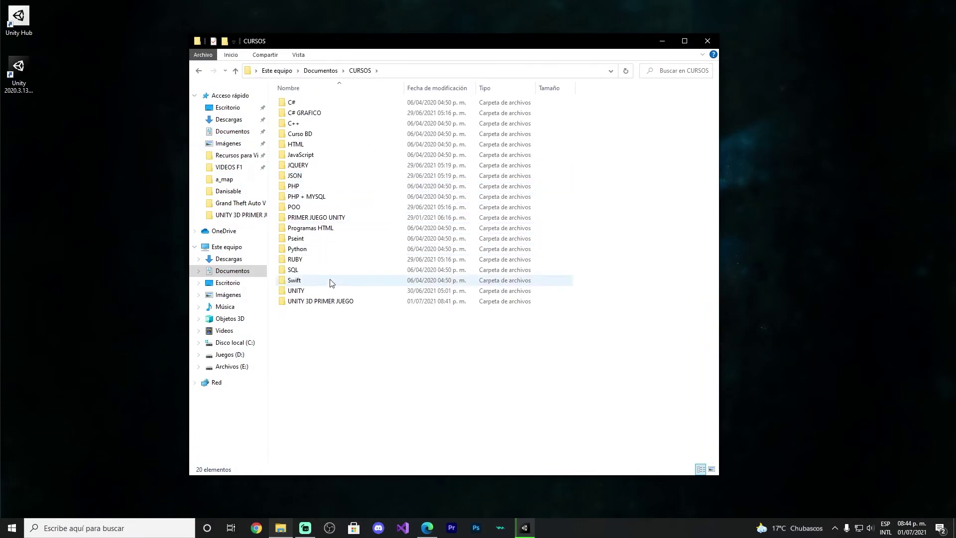
pyautogui.doubleClick(331, 302)
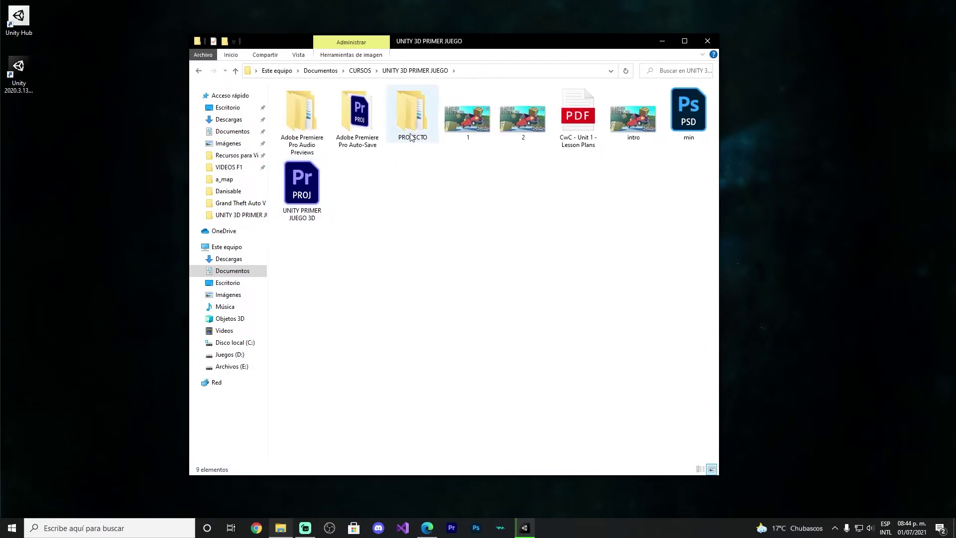
pyautogui.doubleClick(412, 113)
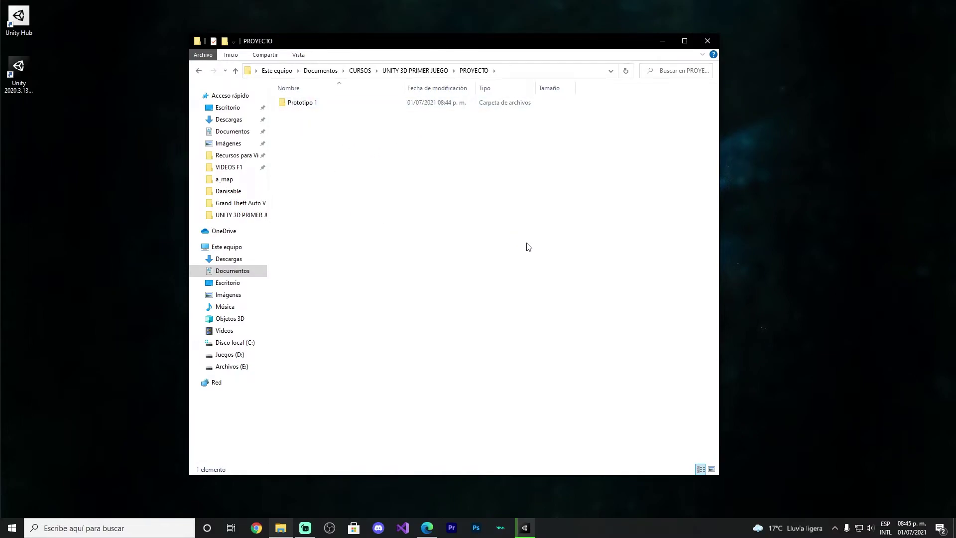
pyautogui.hotkey('alt', 'Left')
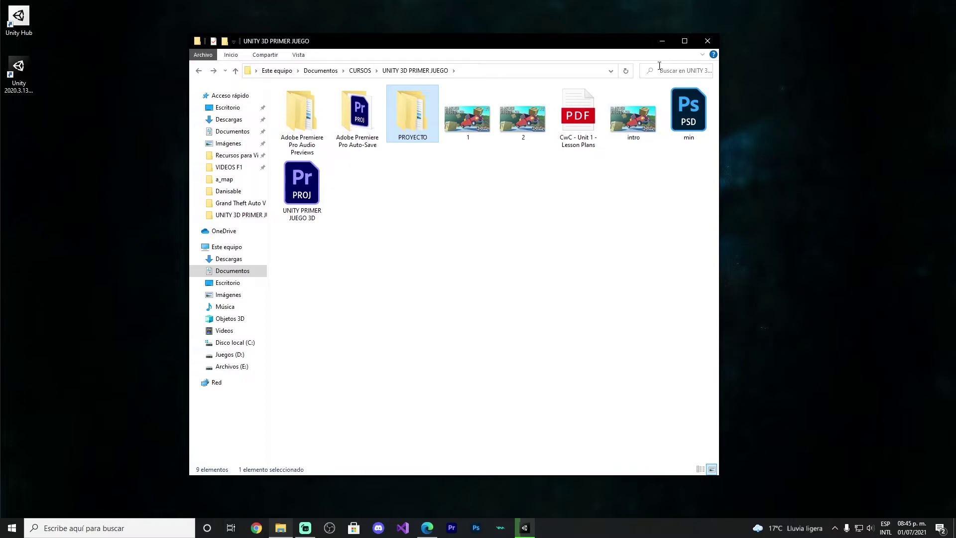
pyautogui.click(662, 41)
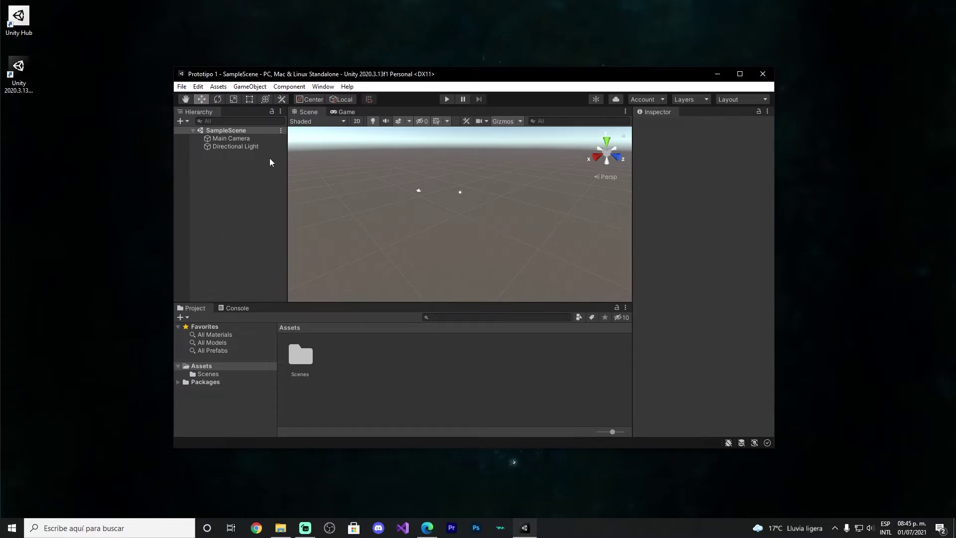
# Maximise the Unity editor and orbit the Scene view to inspect the horizon.
pyautogui.moveTo(453, 76); pyautogui.dragTo(447, 115)
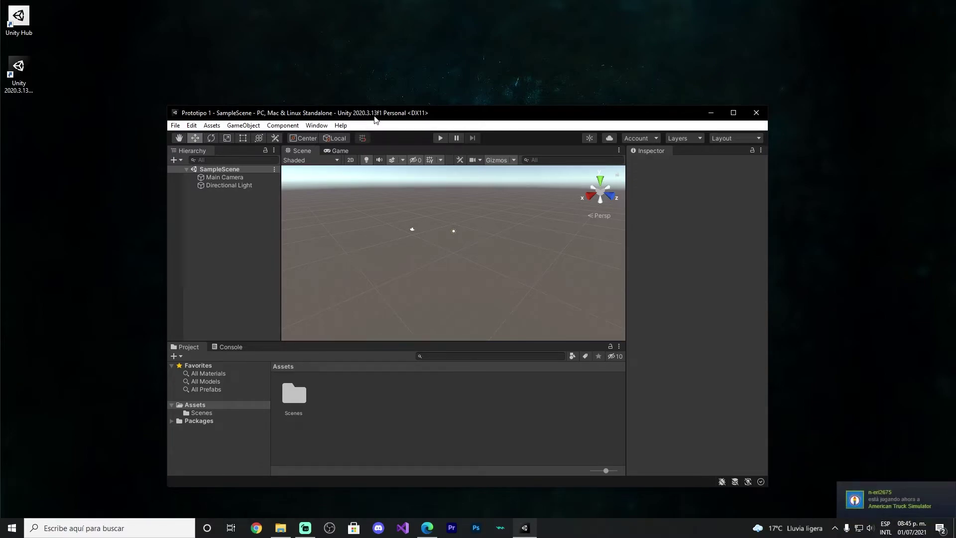
pyautogui.moveTo(553, 118); pyautogui.dragTo(570, 11)
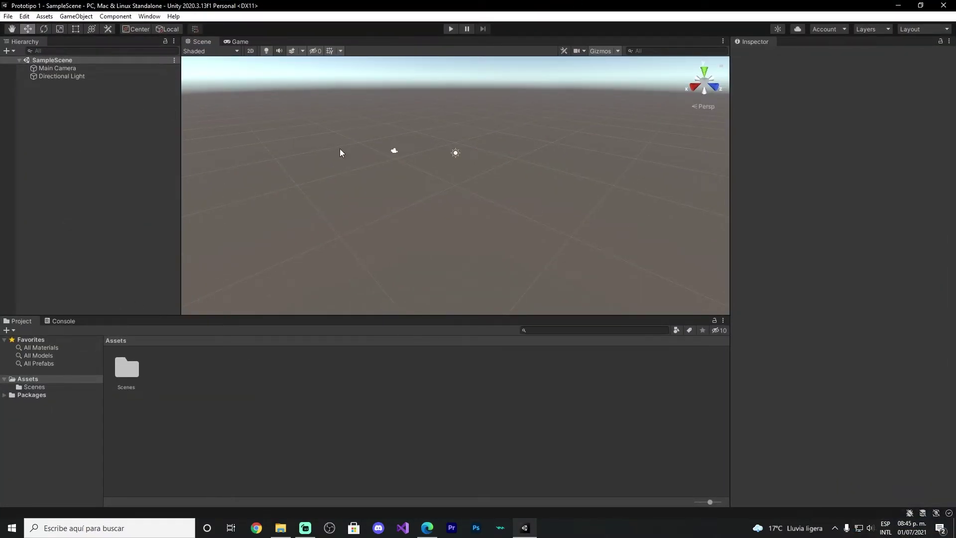
pyautogui.moveTo(393, 117); pyautogui.dragTo(490, 106)
pyautogui.moveTo(490, 105); pyautogui.dragTo(279, 107, button='right')
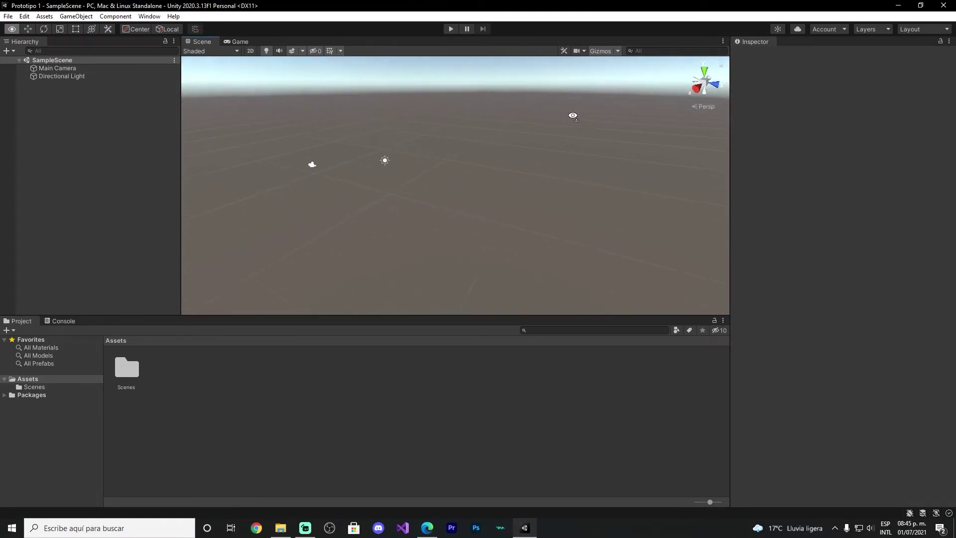
pyautogui.moveTo(279, 107); pyautogui.dragTo(528, 109, button='right')
pyautogui.moveTo(530, 169); pyautogui.dragTo(535, 158, button='right')
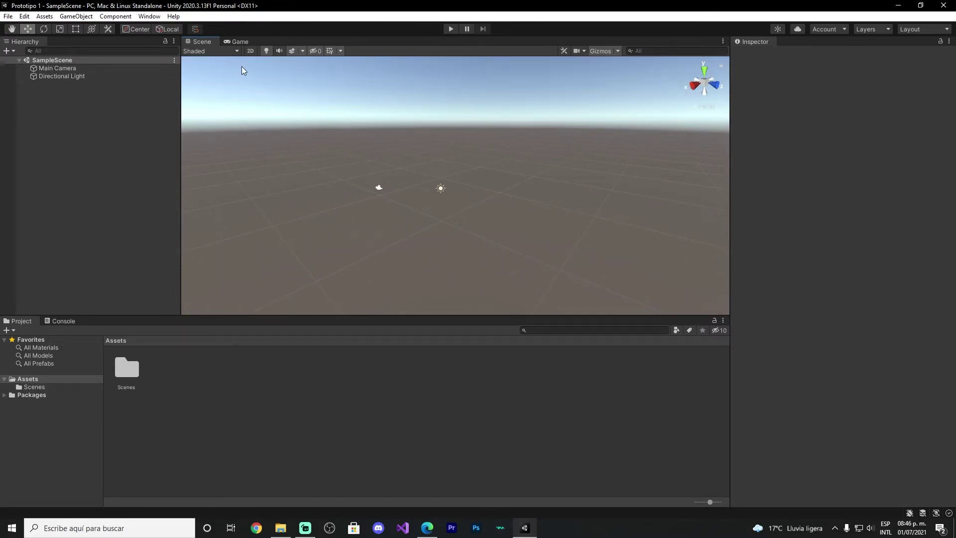
# Tour the Hierarchy, Game, Scene, Inspector, Project and Console panels.
pyautogui.click(36, 41)
pyautogui.click(238, 41)
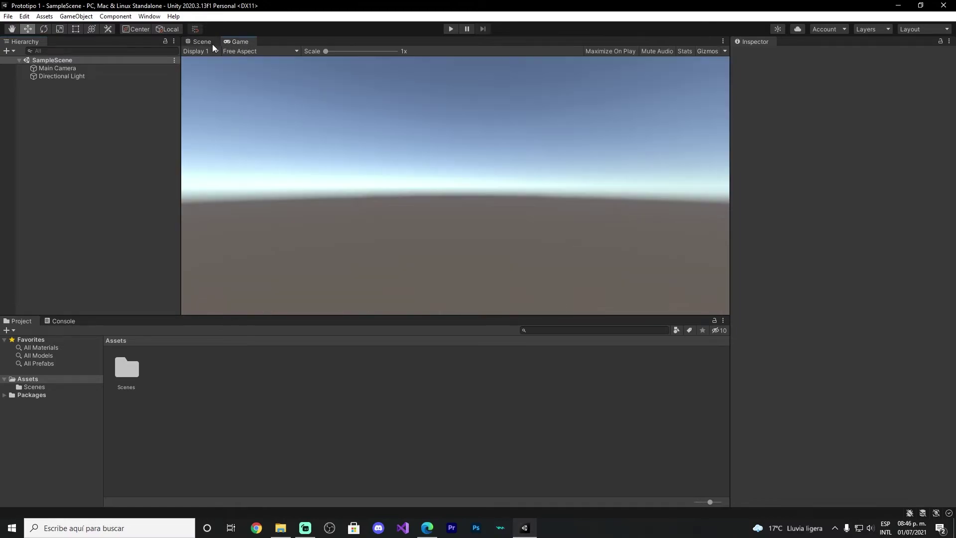
pyautogui.click(203, 42)
pyautogui.click(761, 43)
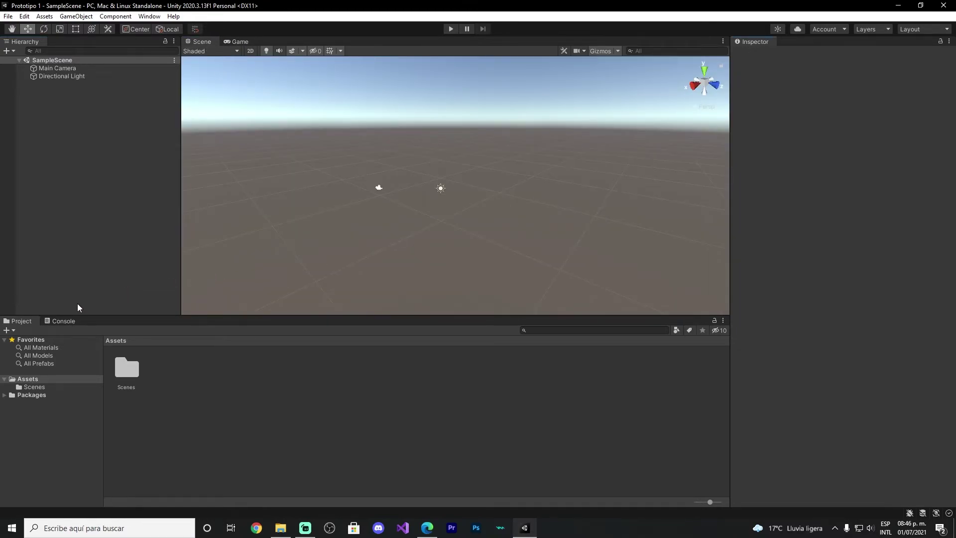
pyautogui.click(23, 322)
pyautogui.click(60, 322)
pyautogui.click(24, 321)
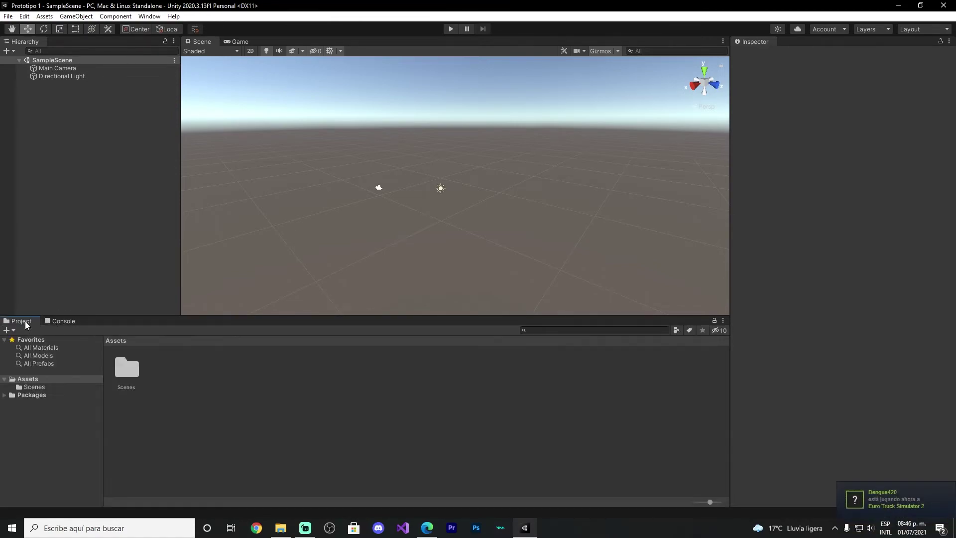
pyautogui.click(126, 243)
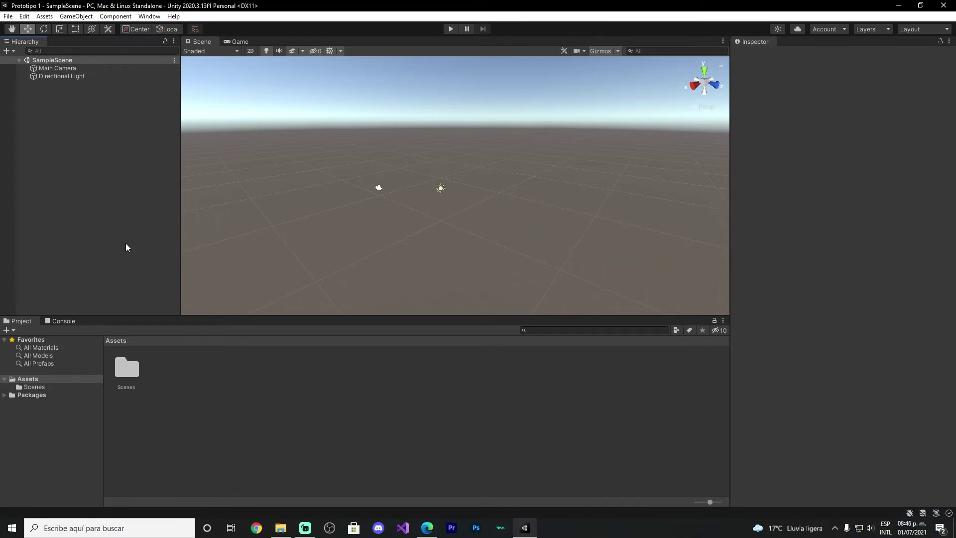
# View the Prototipo 1 folder's subfolders (Assets, Library, ProjectSettings) in File Explorer.
pyautogui.click(280, 528)
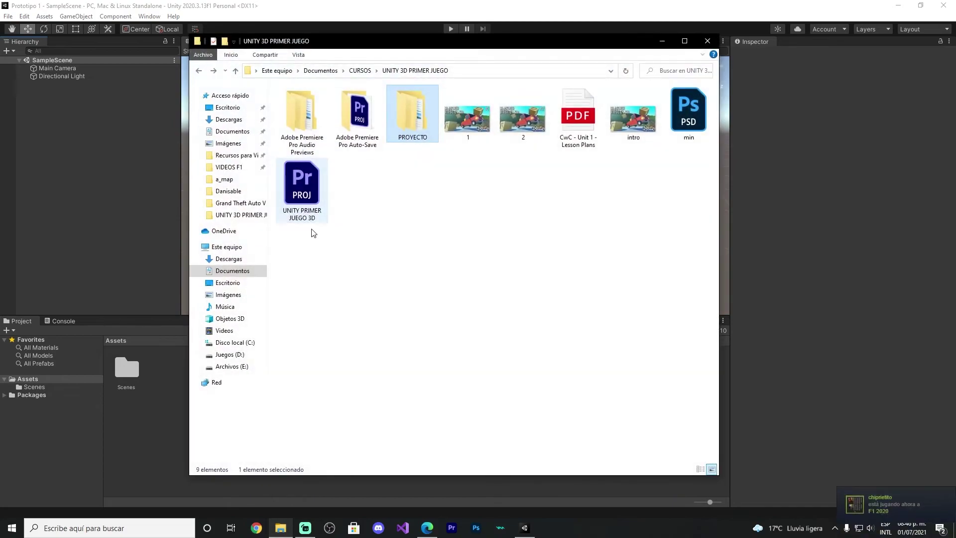
pyautogui.doubleClick(419, 131)
pyautogui.doubleClick(309, 102)
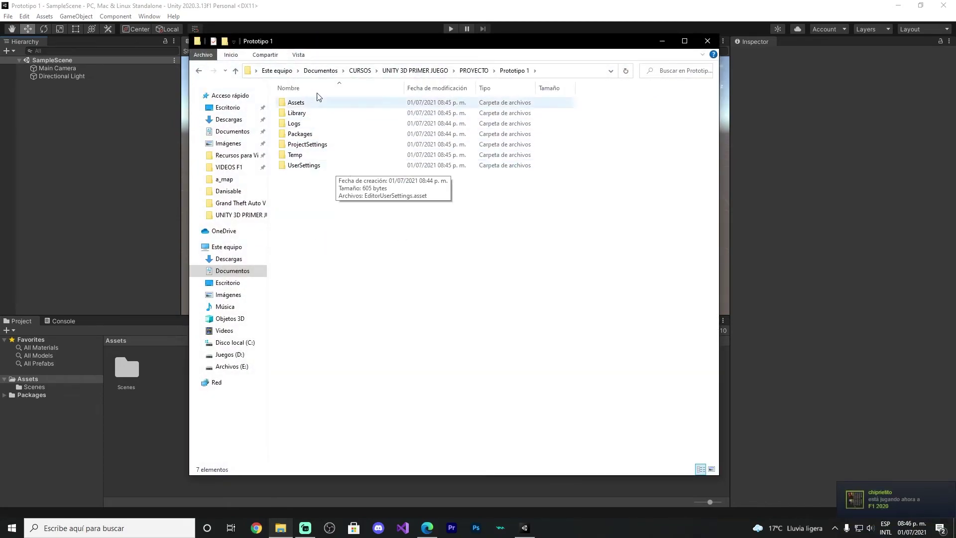
pyautogui.moveTo(341, 232); pyautogui.dragTo(280, 95)
pyautogui.click(357, 279)
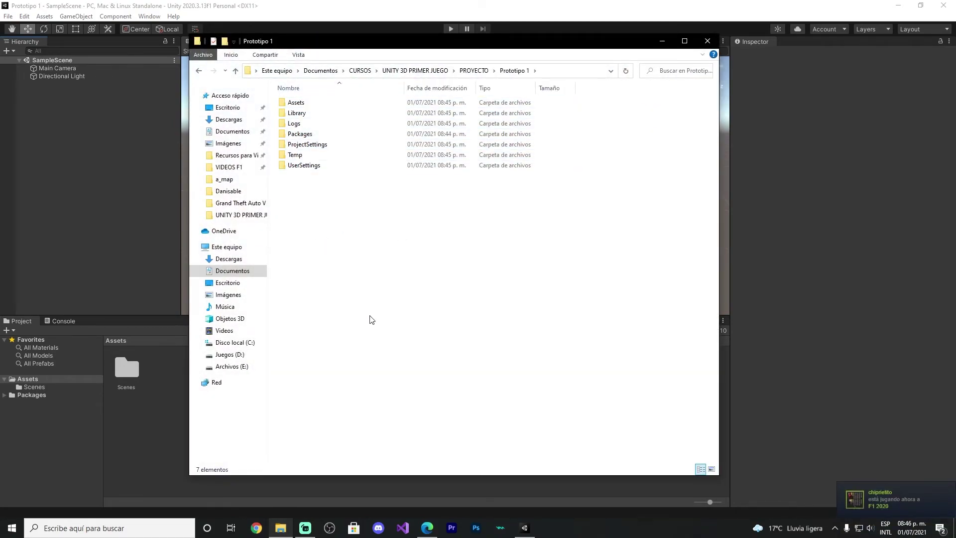
# Close Explorer and drag the Hierarchy–Scene splitter slightly right to widen the Hierarchy.
pyautogui.click(707, 41)
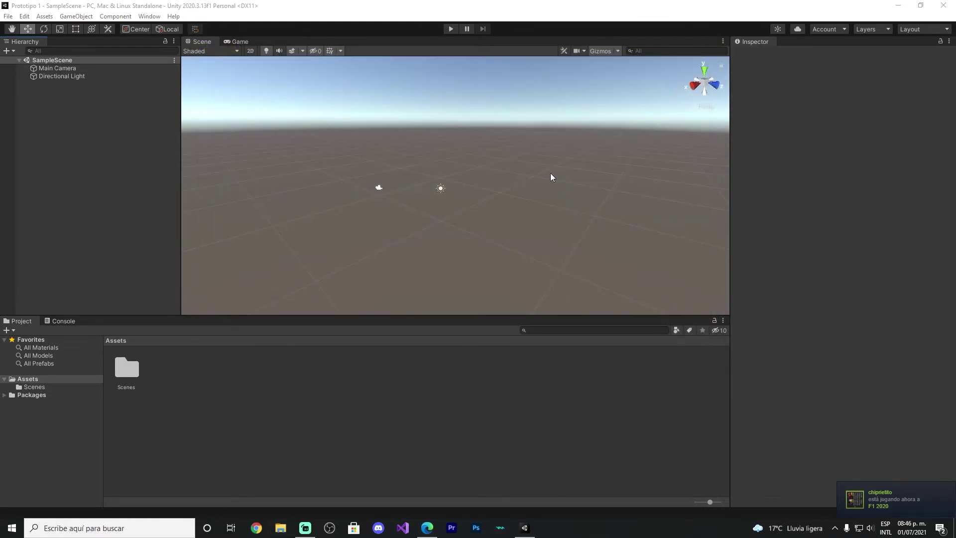
pyautogui.click(202, 223)
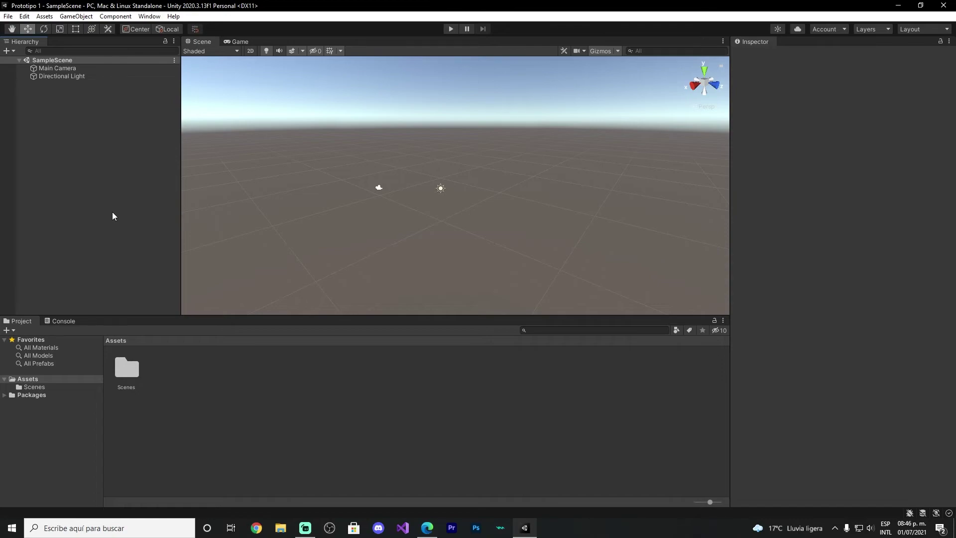
pyautogui.moveTo(182, 70); pyautogui.dragTo(185, 101)
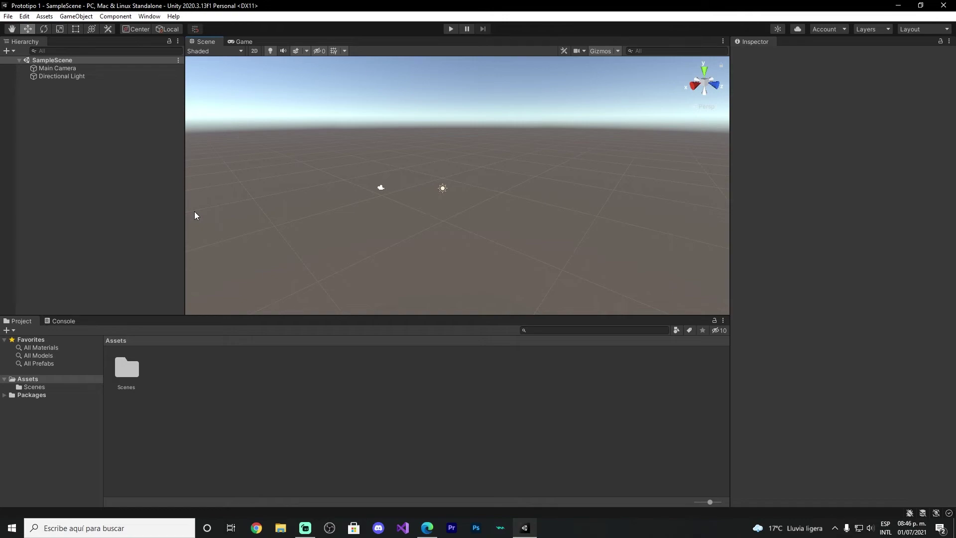
pyautogui.click(160, 208)
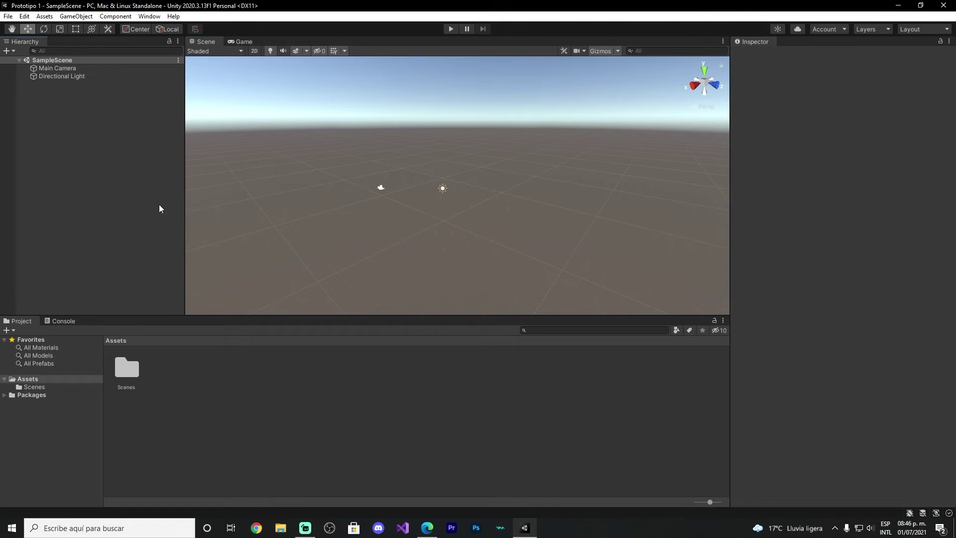